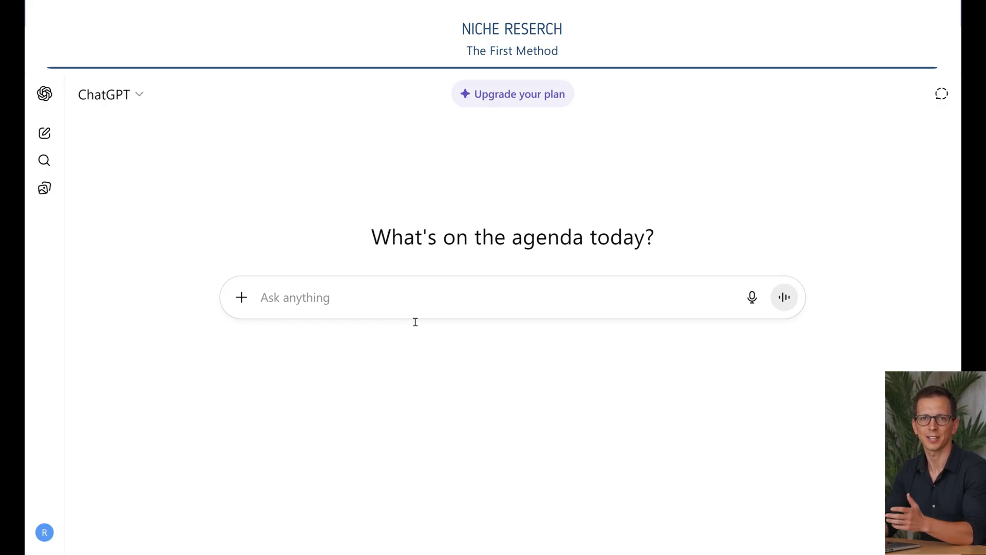
- Ask ChatGPT for 10 home-workout AI assistant ideas, read them, and paste a follow-up prompt
key(ctrl+v)
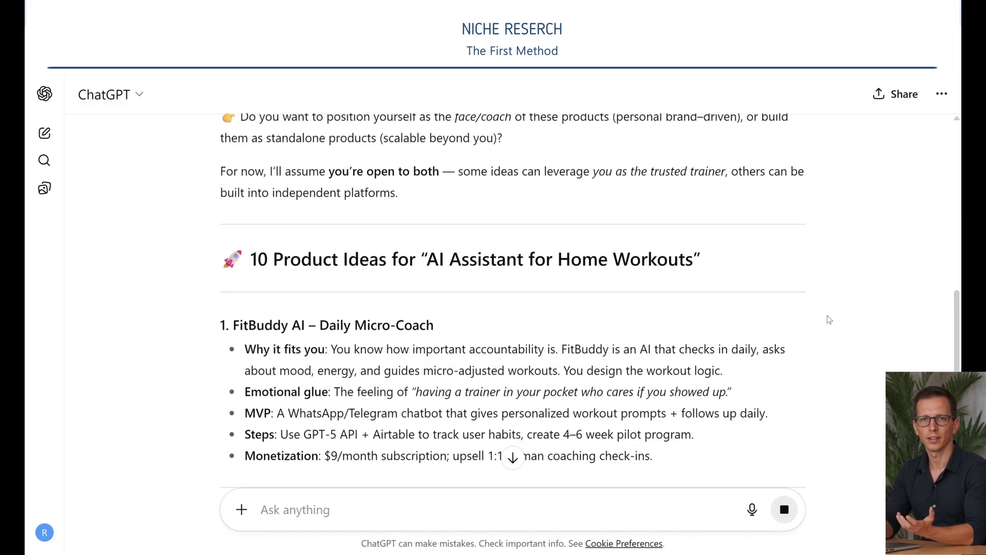
scroll(830, 319, down, 5)
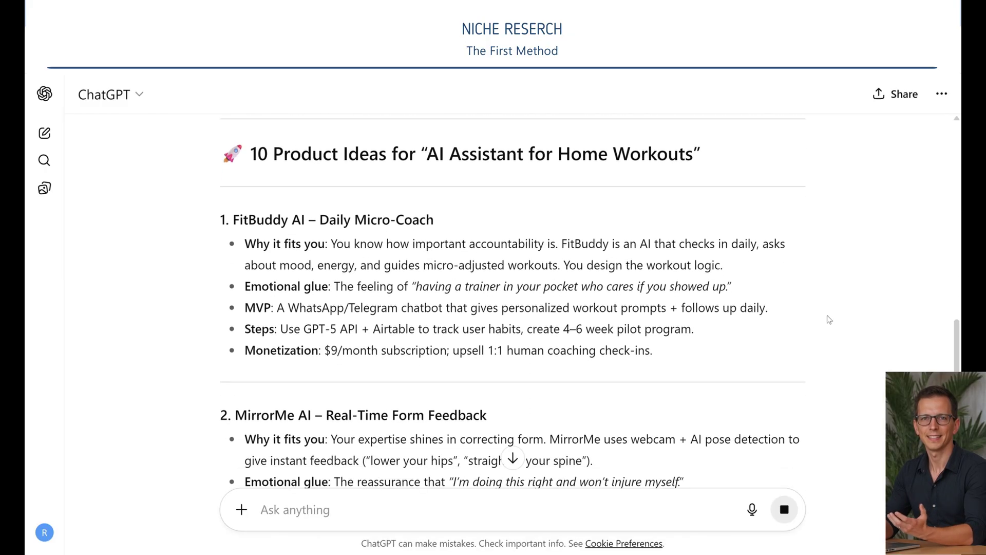
scroll(829, 320, down, 3)
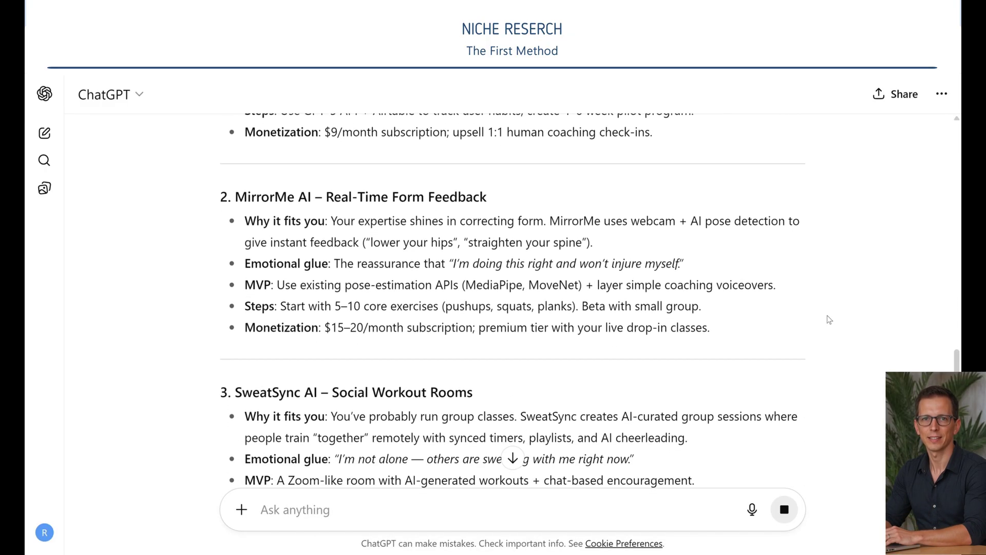
scroll(829, 320, down, 3)
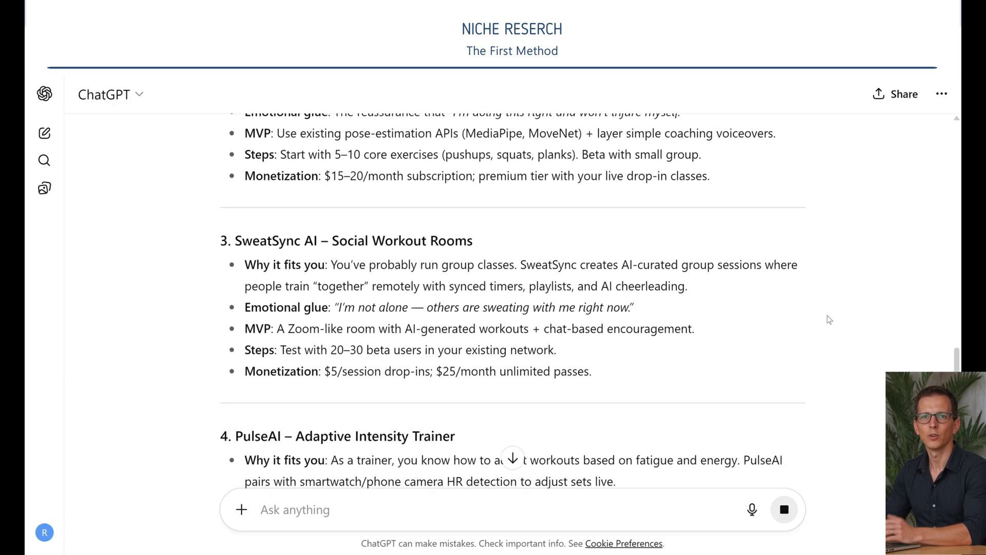
scroll(829, 320, down, 5)
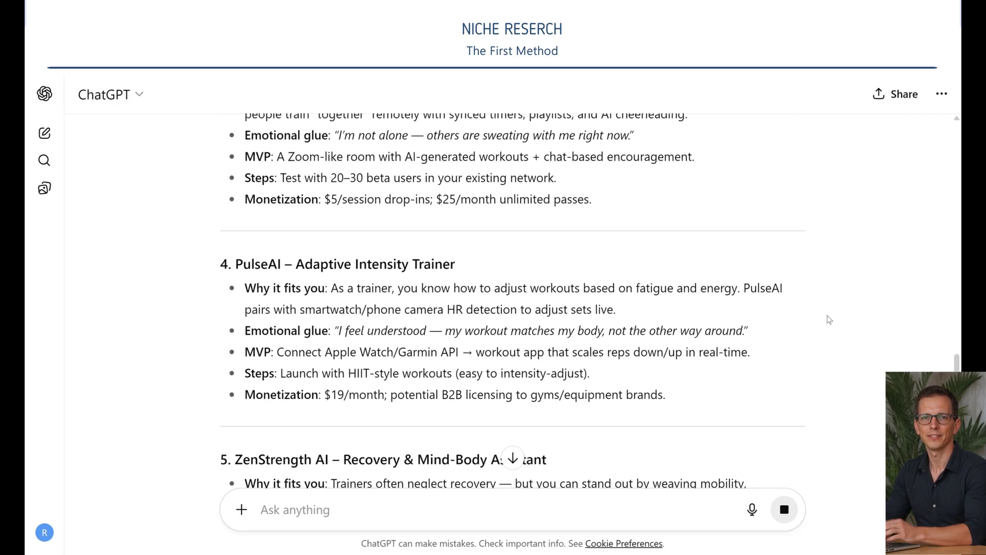
scroll(830, 320, down, 2)
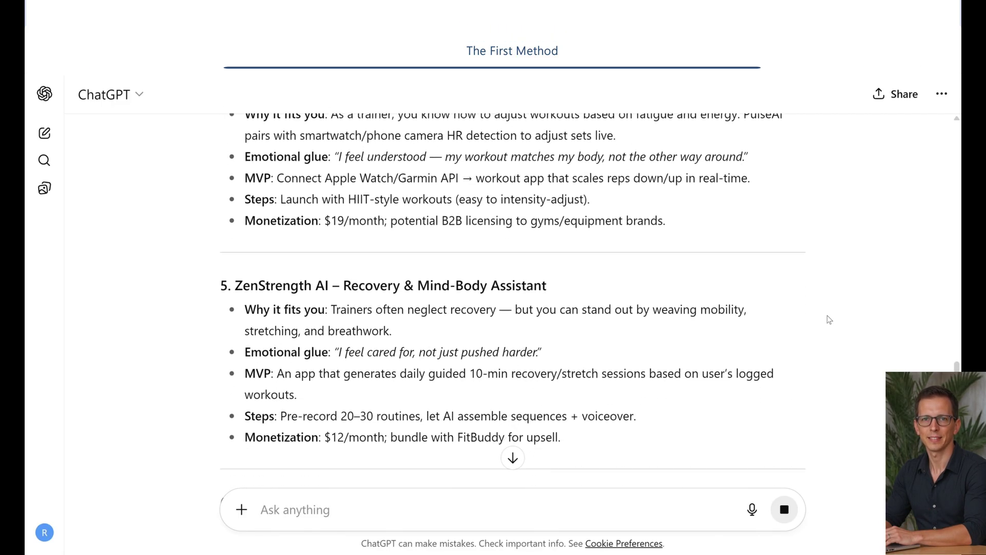
scroll(829, 320, down, 10)
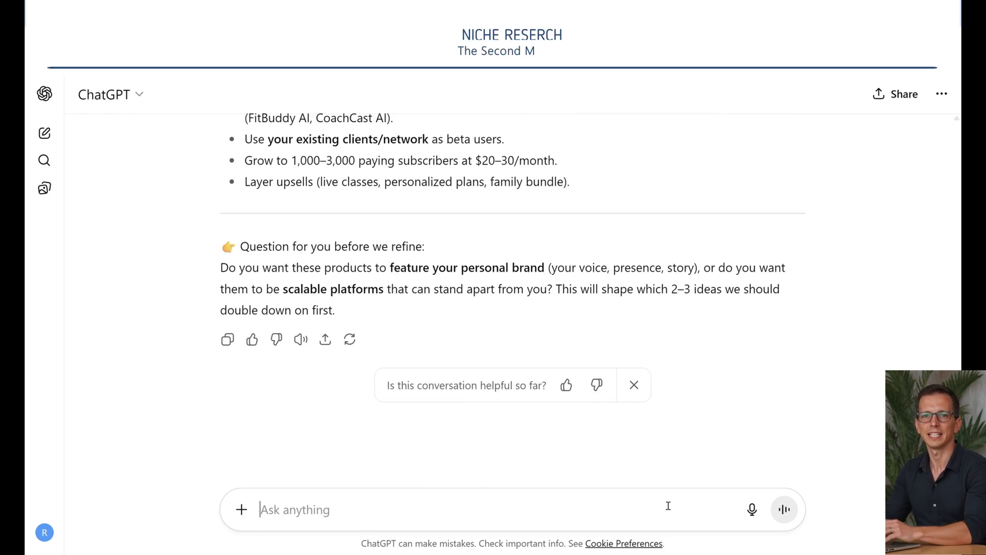
key(ctrl+v)
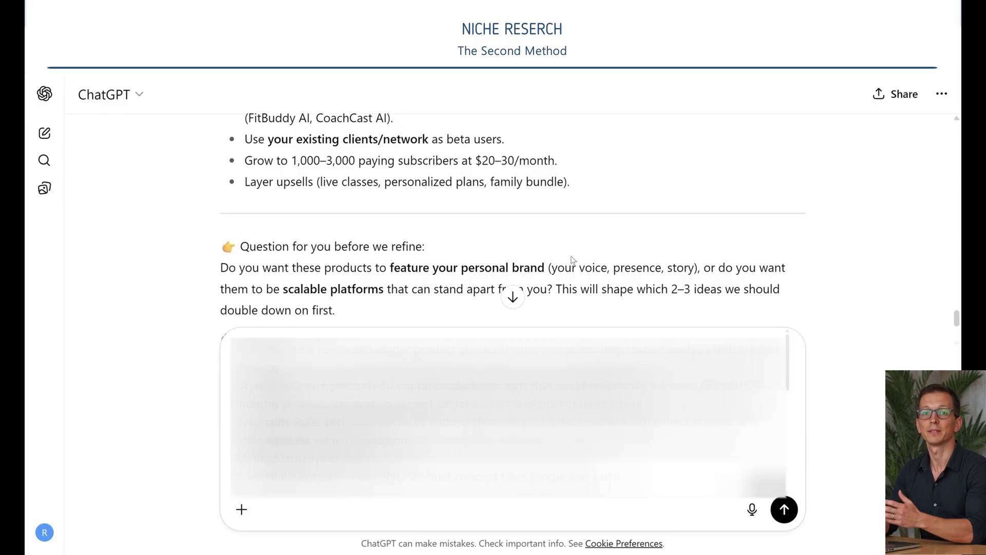
- Send the follow-up prompt for a second batch of ideas, starting with FitGhost
scroll(575, 262, up, 10)
key(Return)
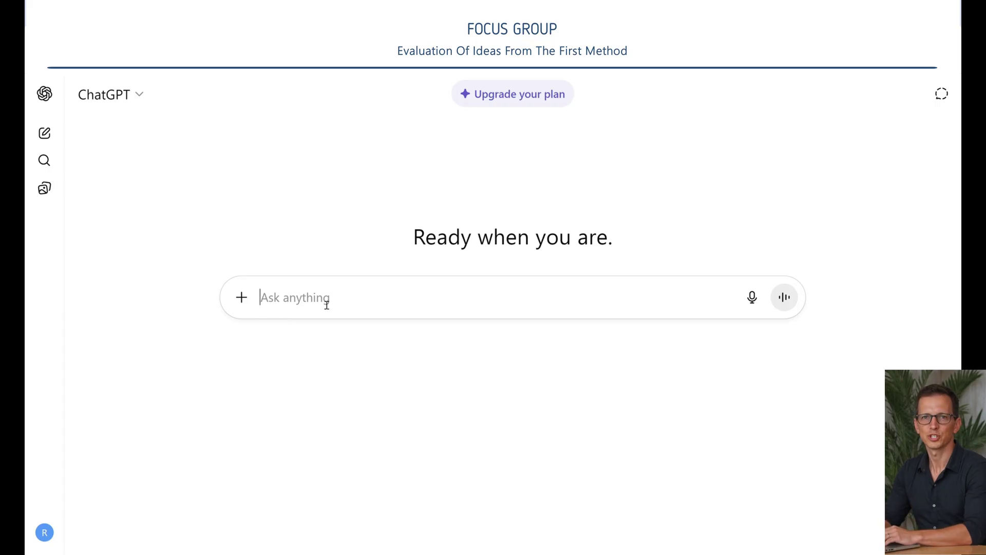
- Send the focus-group prompt with the idea list and review the panel's ranking, FormLens top at 9/10
key(ctrl+v)
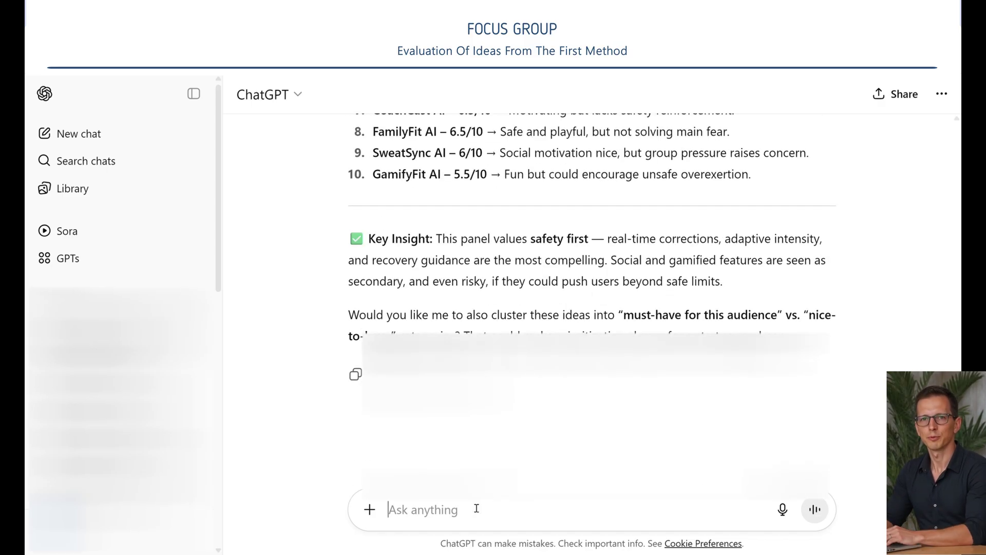
key(ctrl+v)
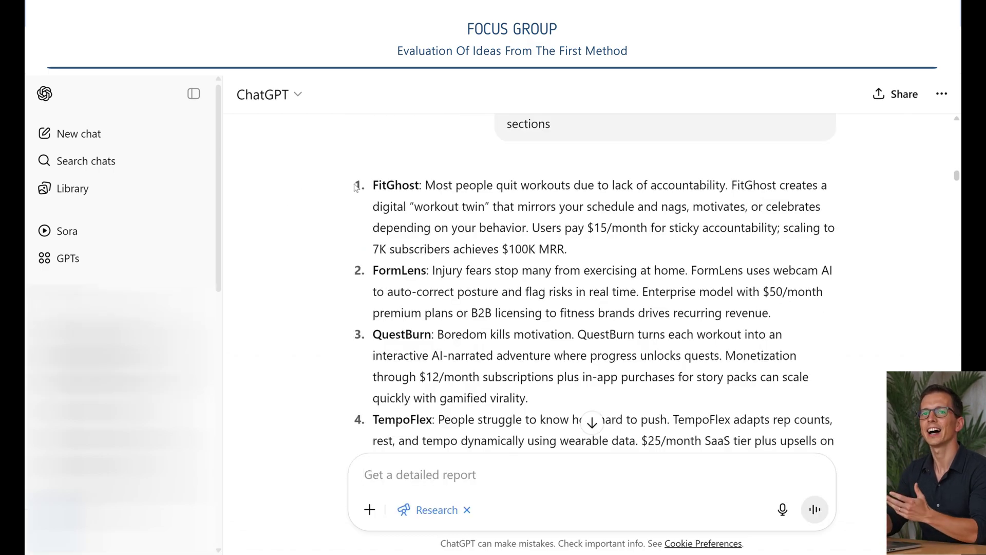
drag(358, 189, 432, 228)
scroll(462, 257, down, 10)
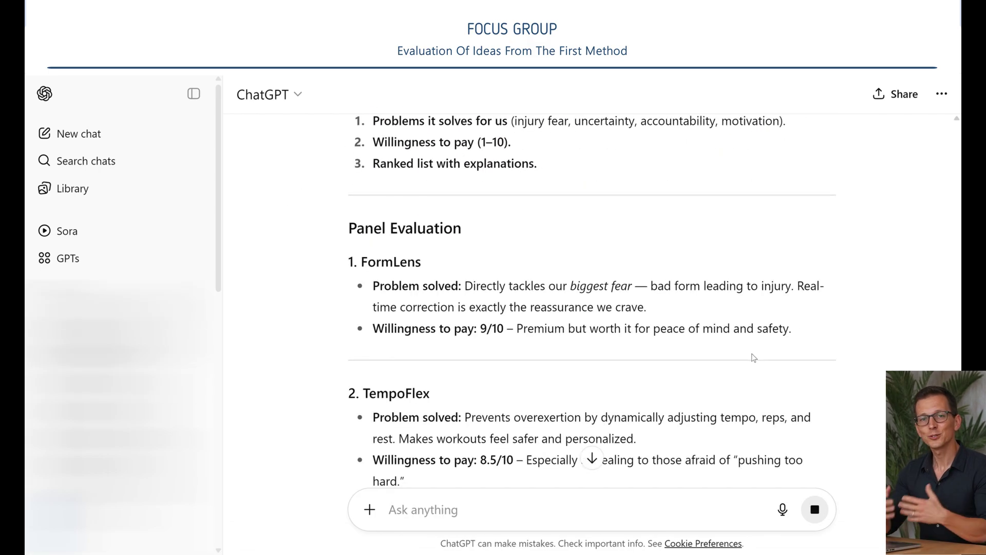
scroll(750, 357, down, 4)
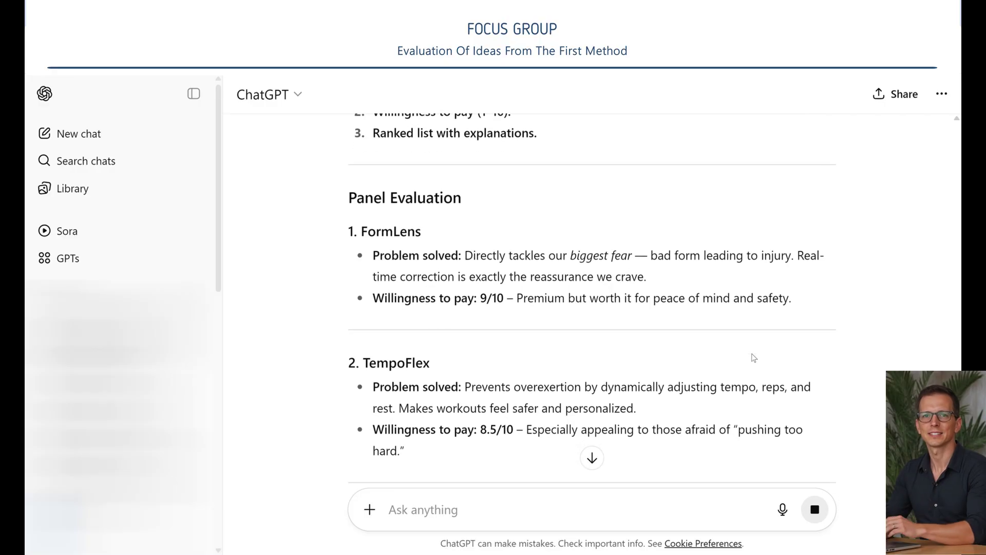
scroll(754, 357, down, 4)
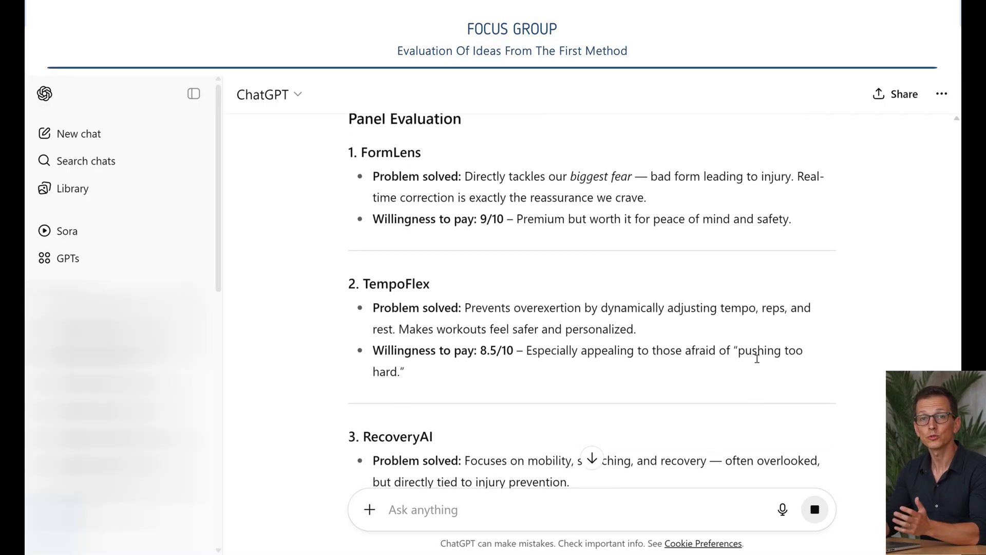
scroll(754, 357, down, 2)
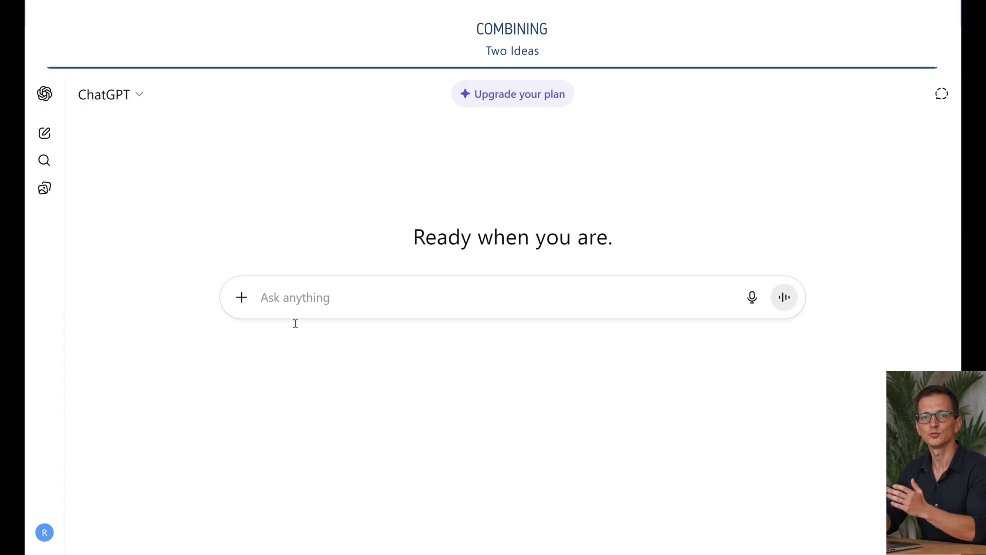
- Ask ChatGPT to combine MirrorMe AI and FormLens into a single product idea
key(ctrl+v)
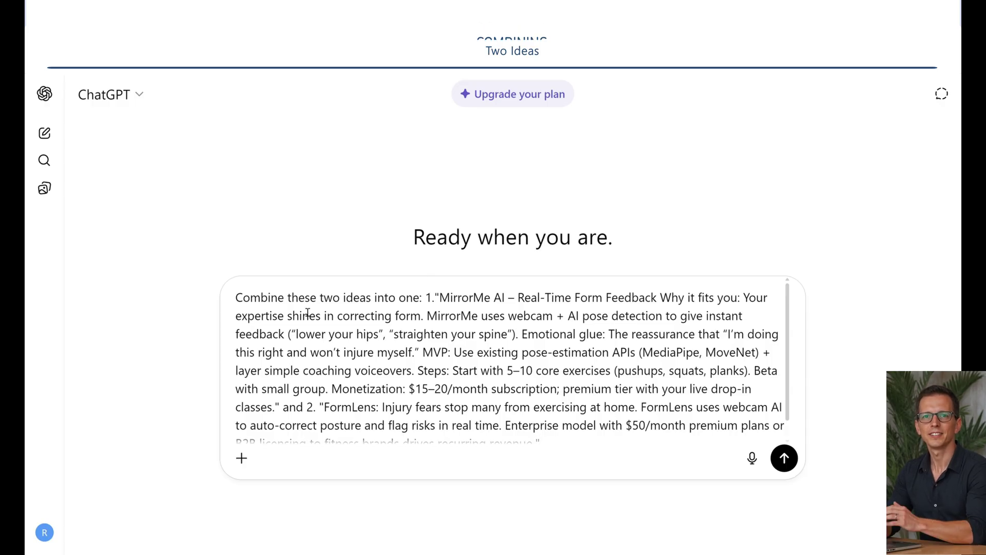
key(Return)
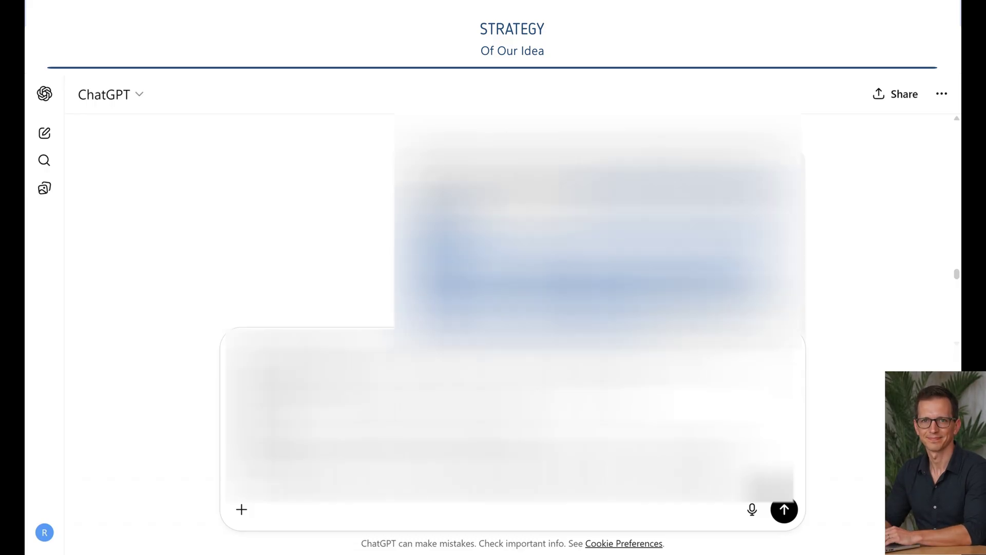
scroll(799, 485, down, 4)
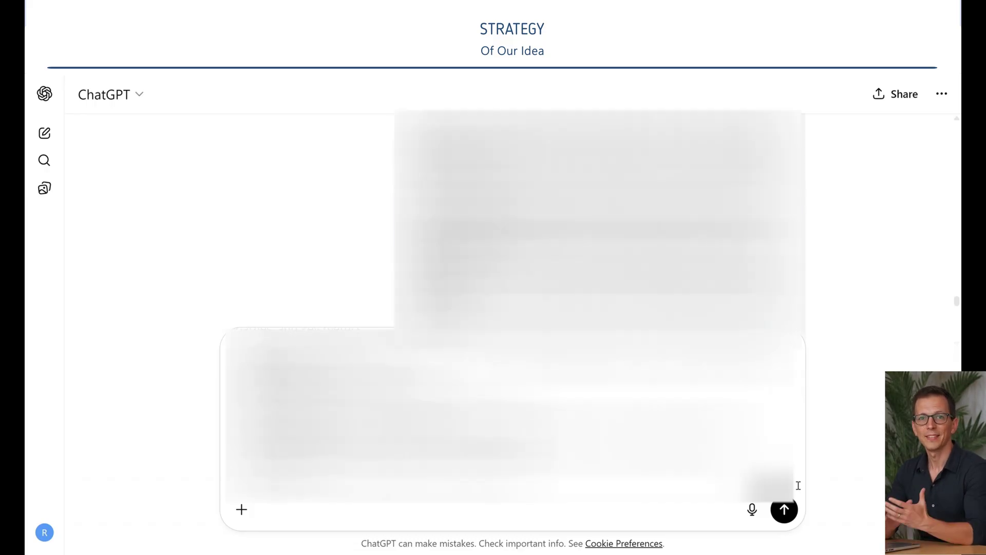
- Send the strategy prompt and read through the FormGuard AI founder strategy blueprint
click(794, 519)
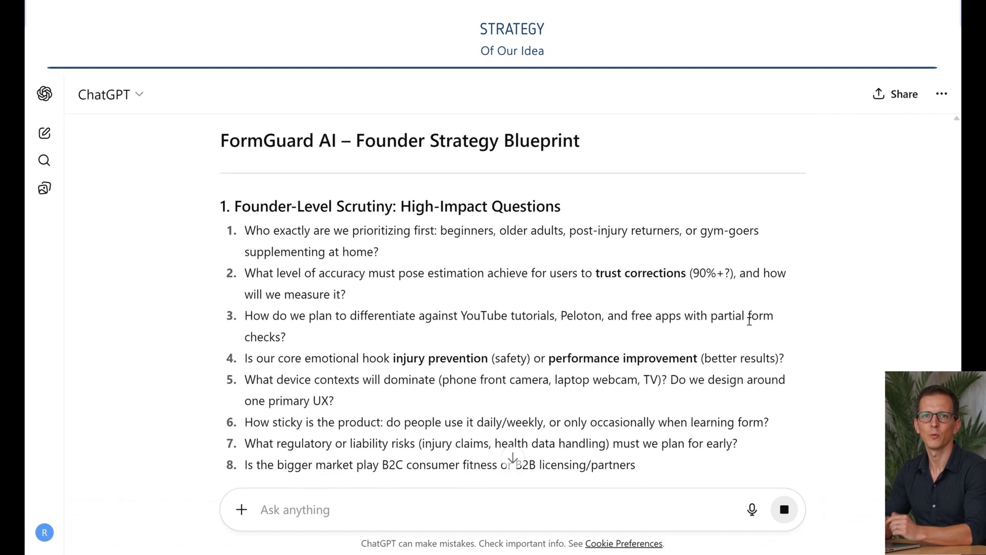
scroll(746, 319, down, 3)
scroll(746, 320, down, 5)
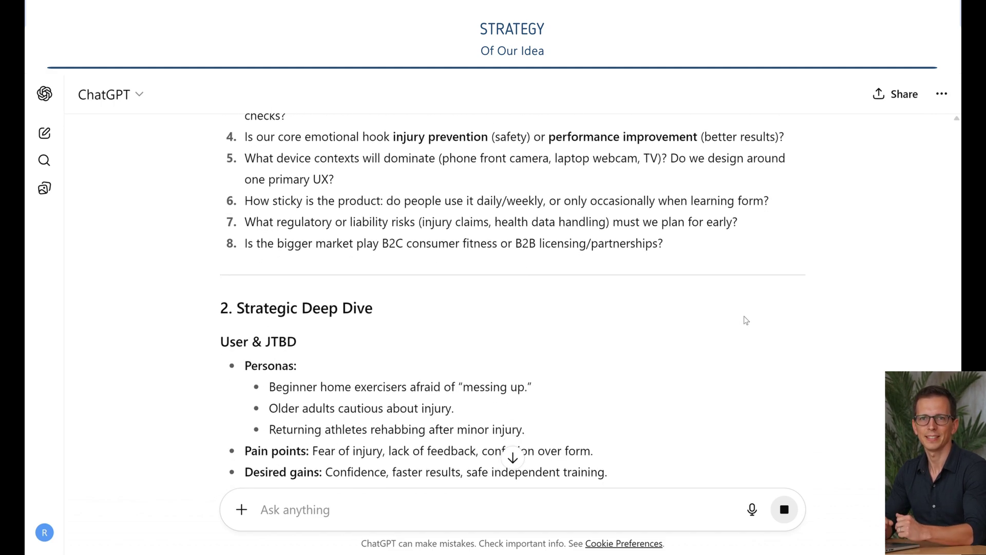
scroll(746, 320, down, 6)
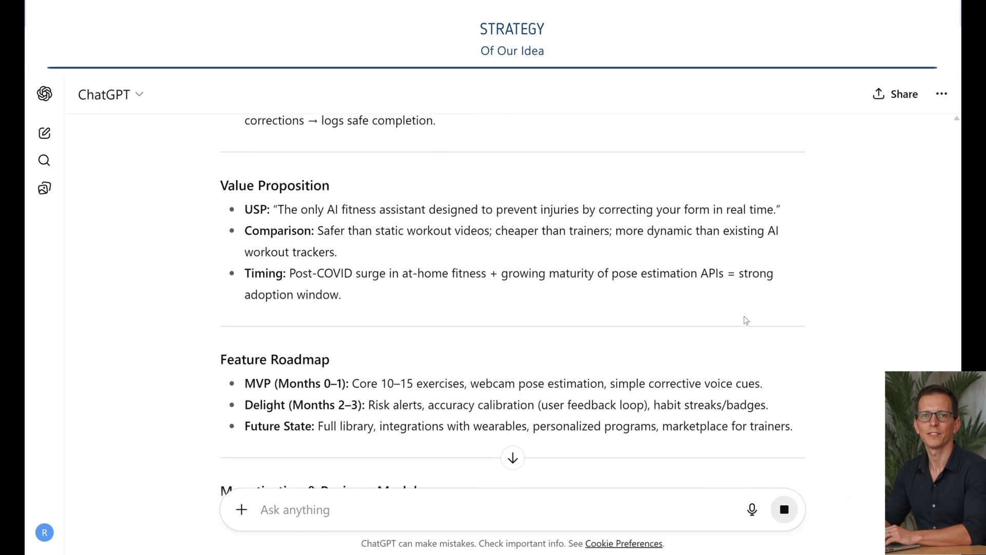
scroll(853, 331, down, 11)
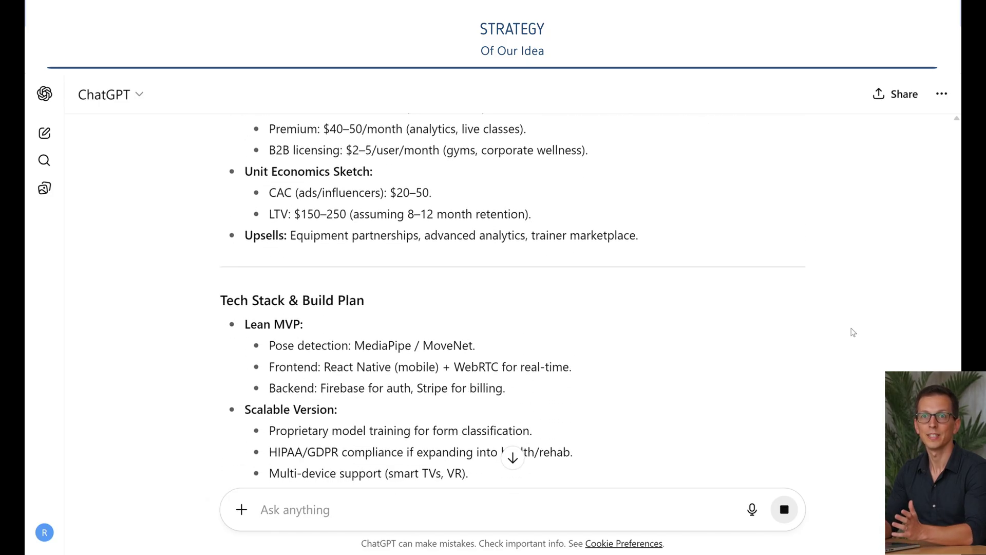
scroll(853, 333, down, 7)
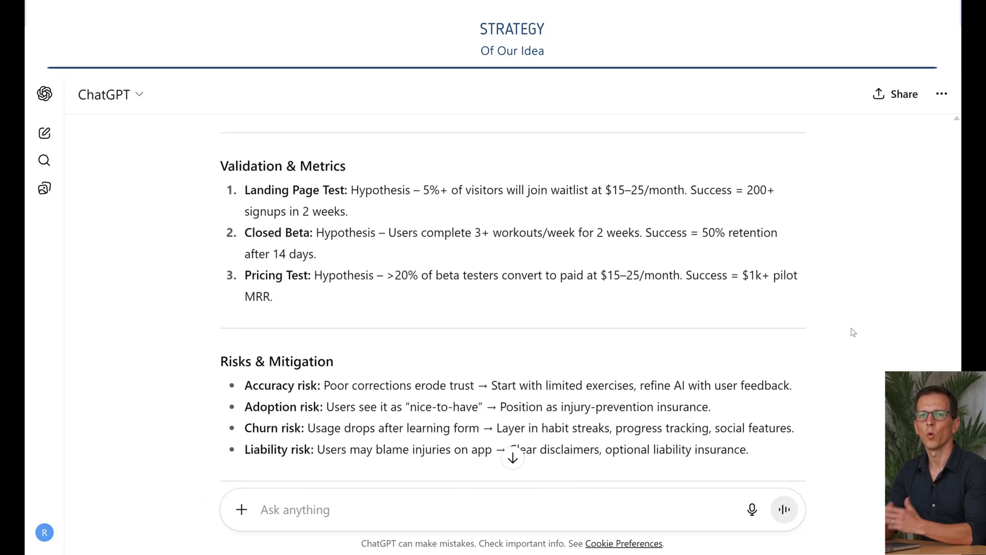
scroll(854, 333, down, 11)
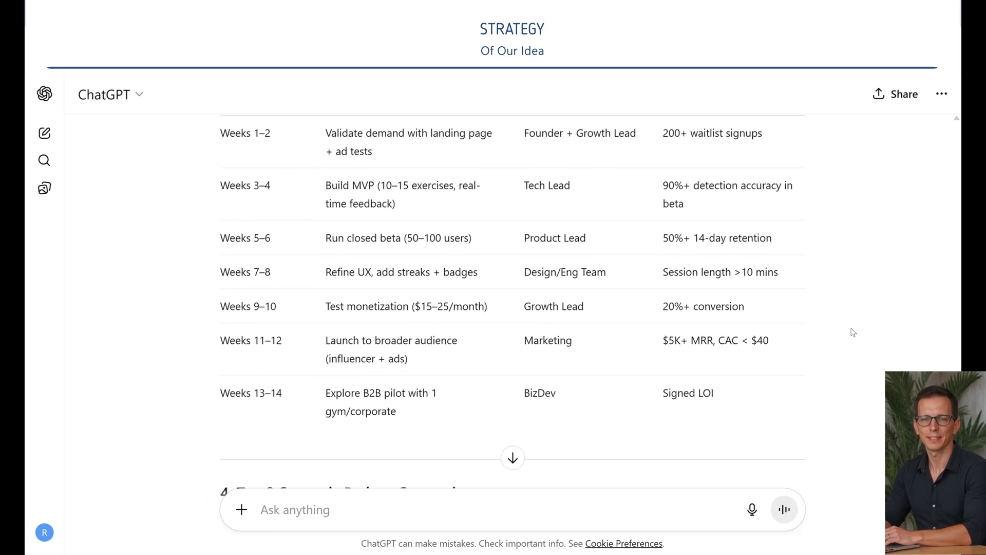
scroll(854, 332, down, 10)
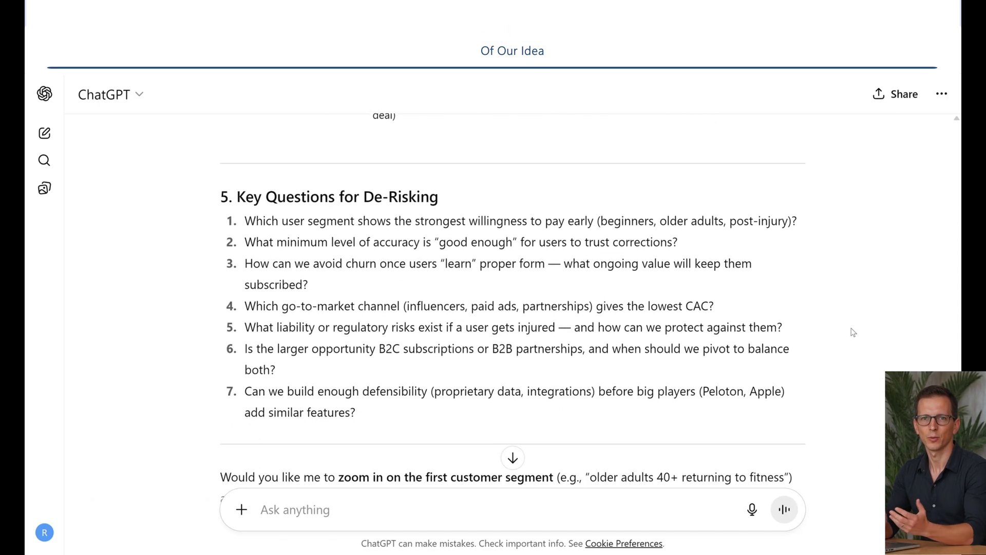
scroll(853, 333, down, 2)
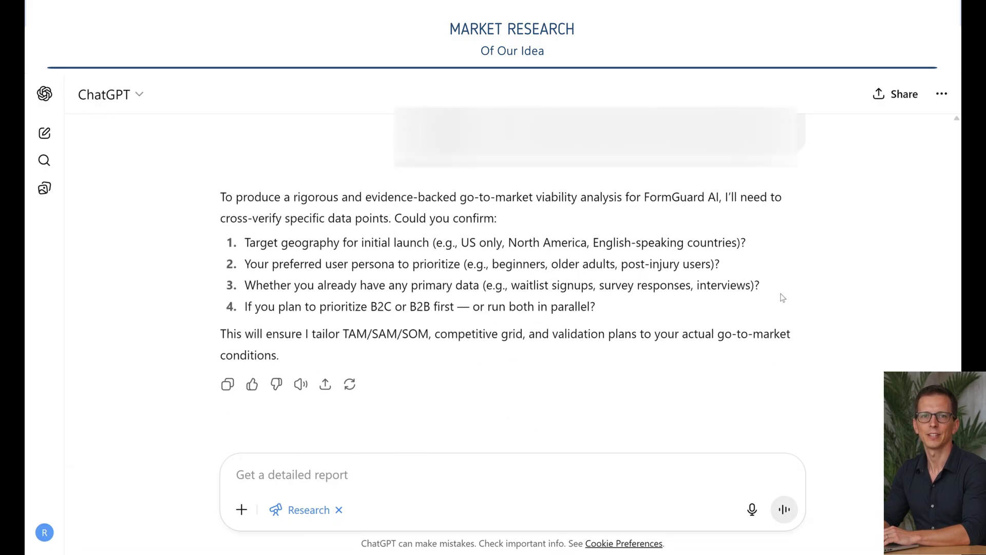
- Answer the research questions: USA market, others filled for maximum profit
click(375, 473)
text(1. USA, 2,3,)
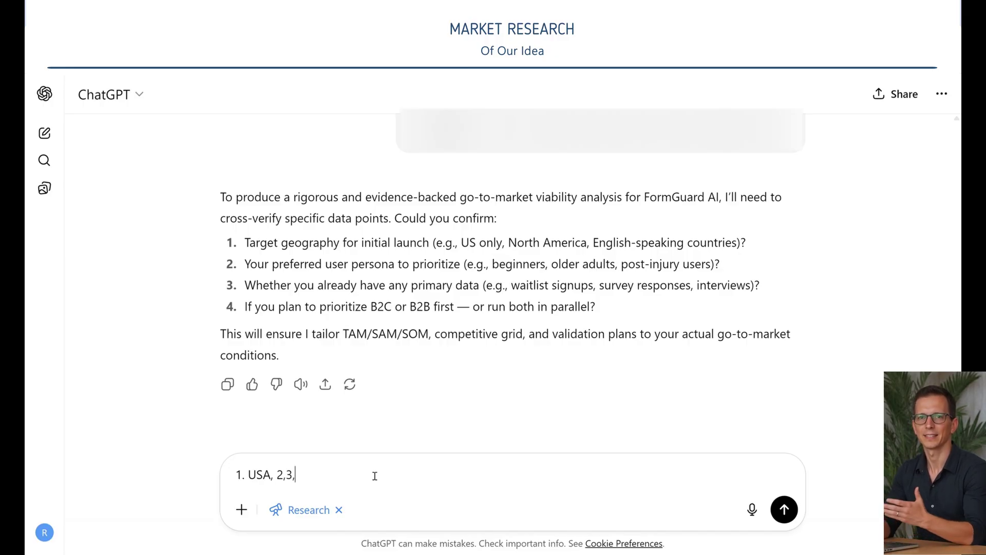
text(4 Fill with maximum profit)
key(Return)
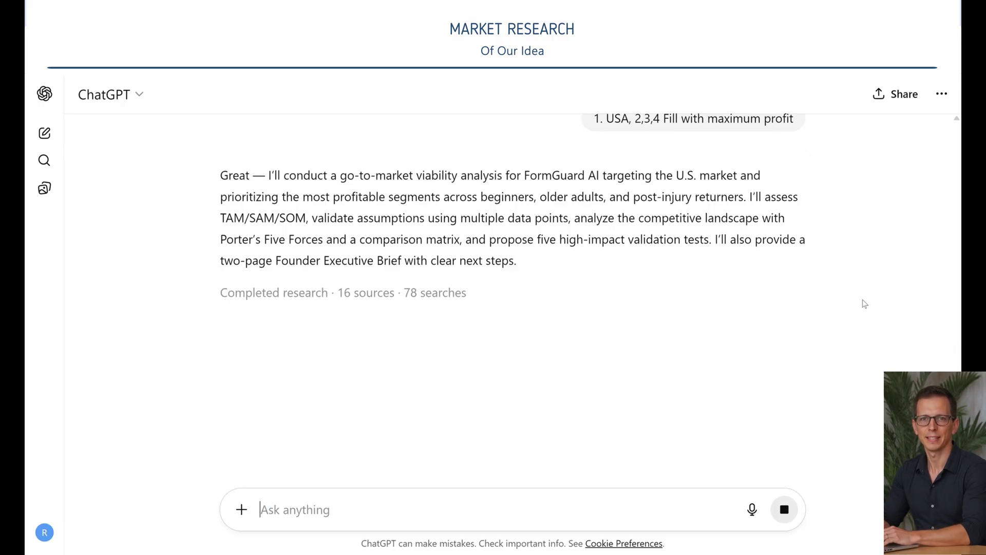
- Review the finished U.S. market research report and send the PRD request prompt
scroll(864, 303, down, 20)
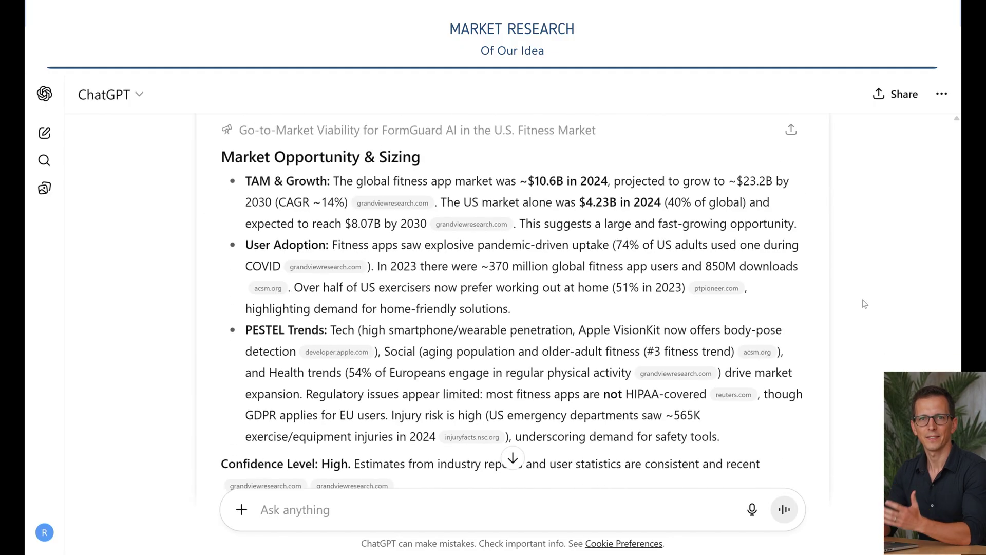
scroll(865, 304, down, 20)
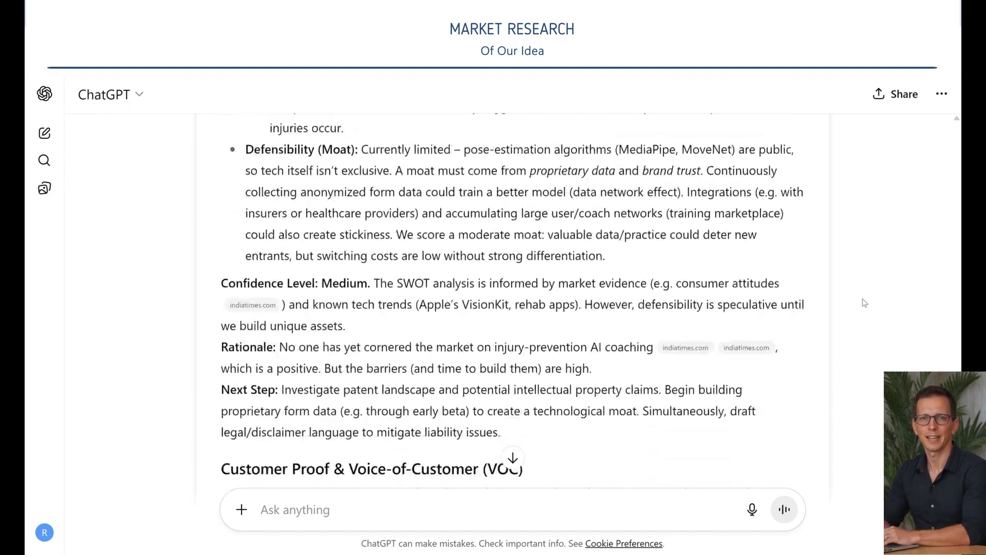
scroll(865, 304, down, 20)
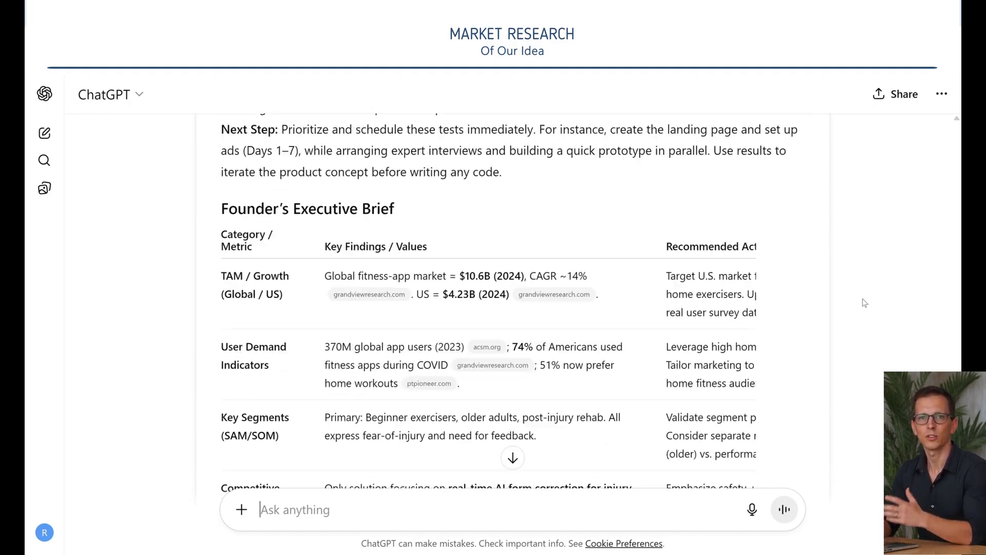
key(ctrl+v)
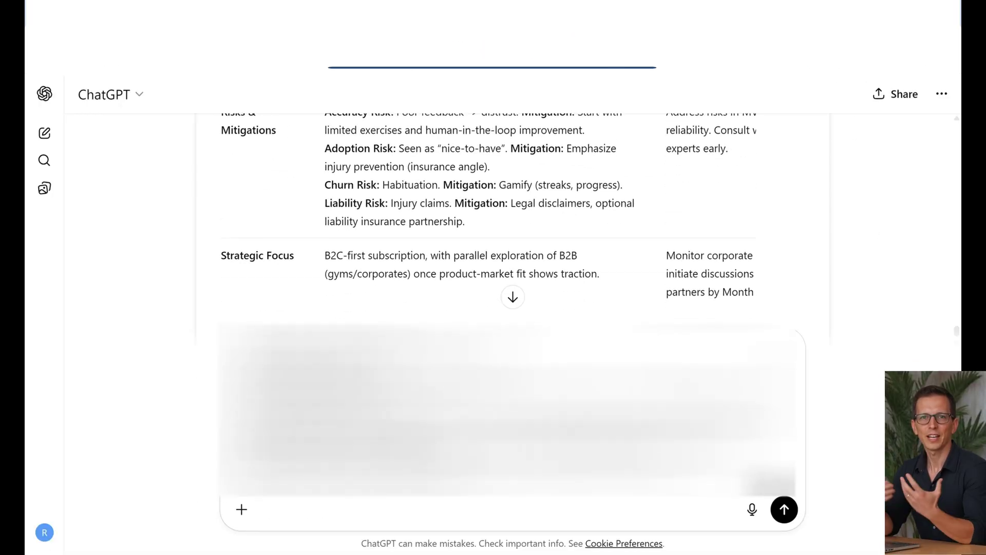
key(Return)
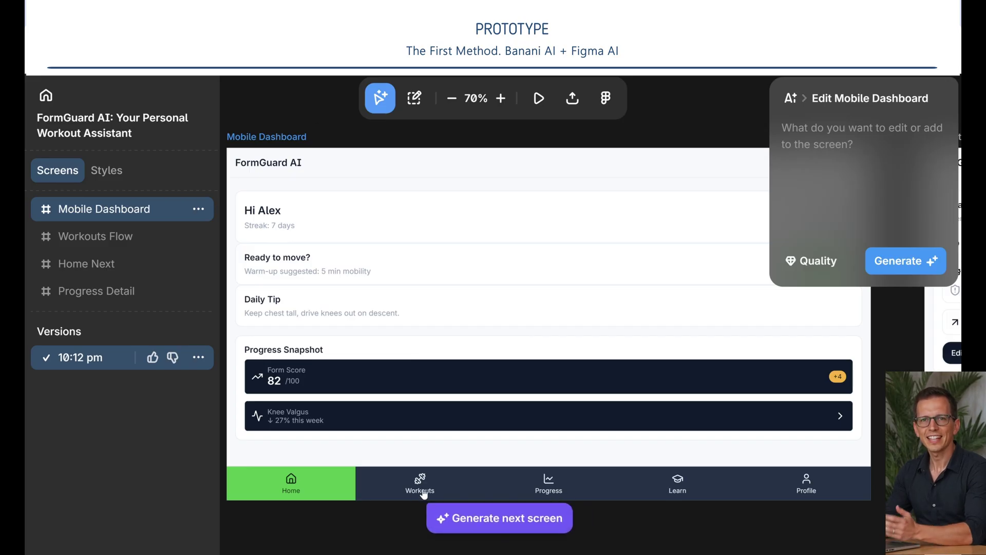
- Open the Workouts Flow screen from the Banani project's Screens list
click(127, 236)
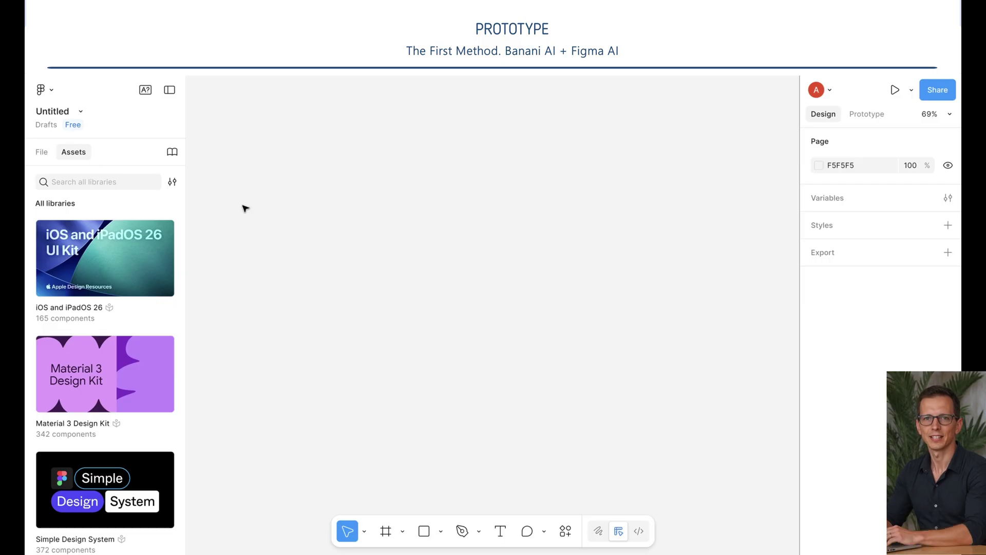
- Paste the FormGuard AI frames and link the Home and Workouts nav buttons to their screens
key(ctrl+v)
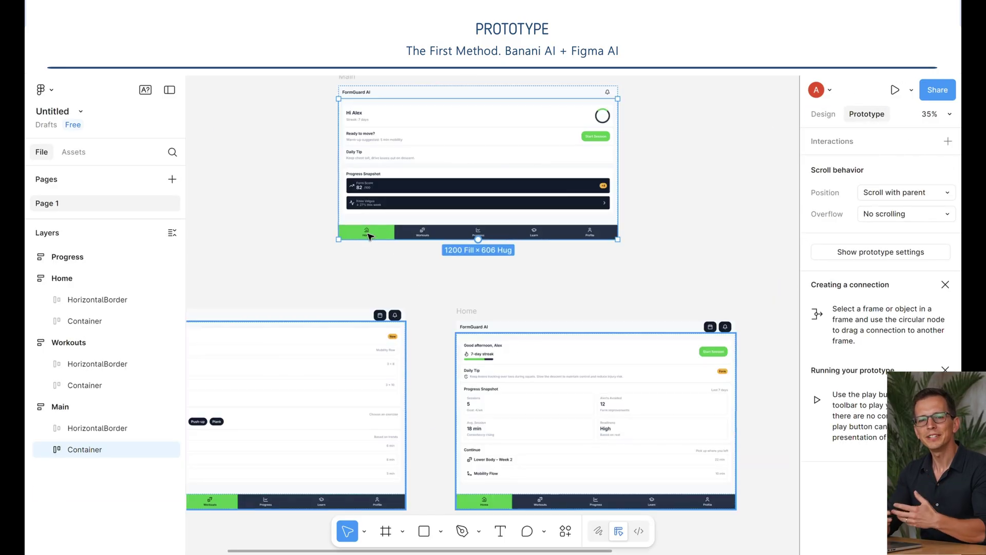
click(367, 232)
drag(367, 240, 584, 339)
scroll(494, 308, down, 2)
click(418, 185)
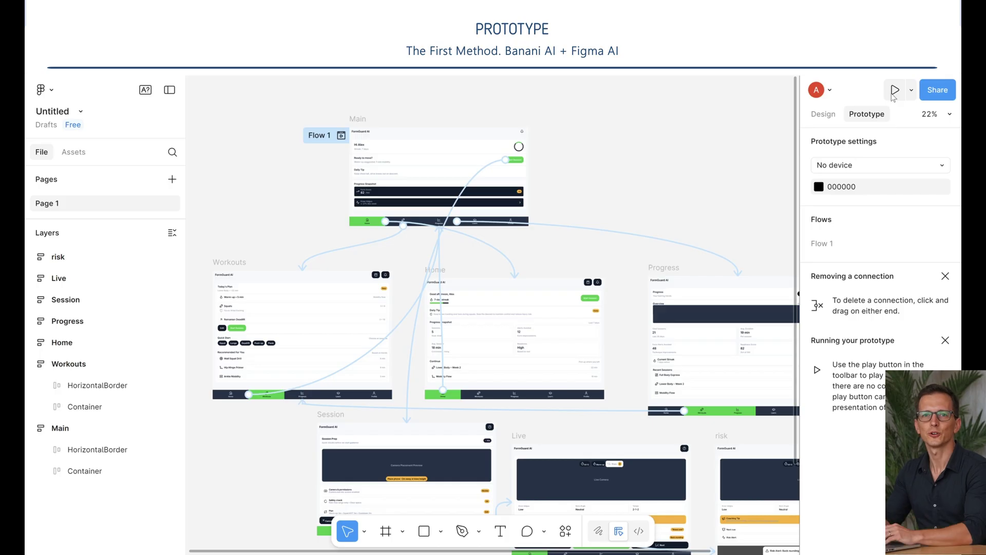
- Play the prototype and navigate through the Home, Progress and Workouts screens
click(894, 91)
scroll(469, 467, down, 2)
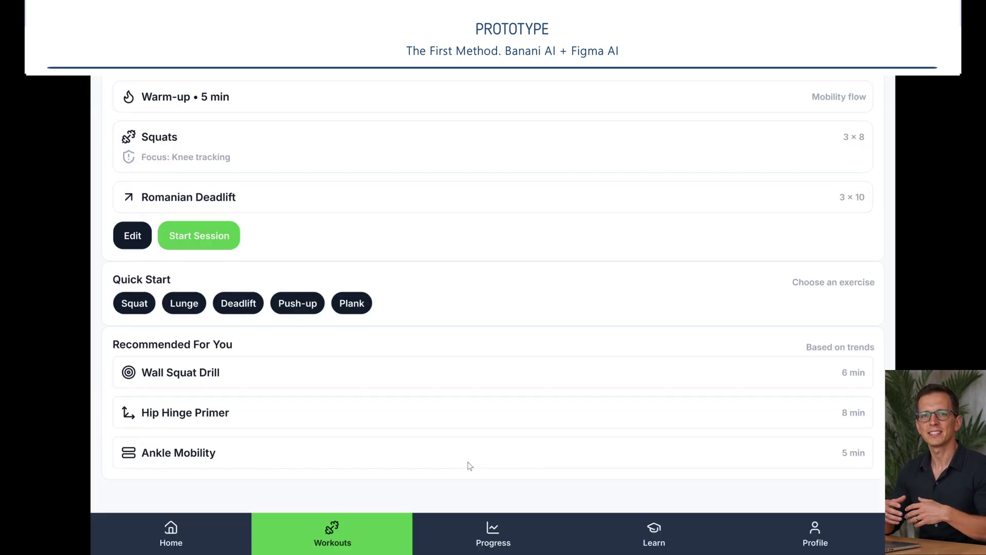
click(223, 532)
click(461, 511)
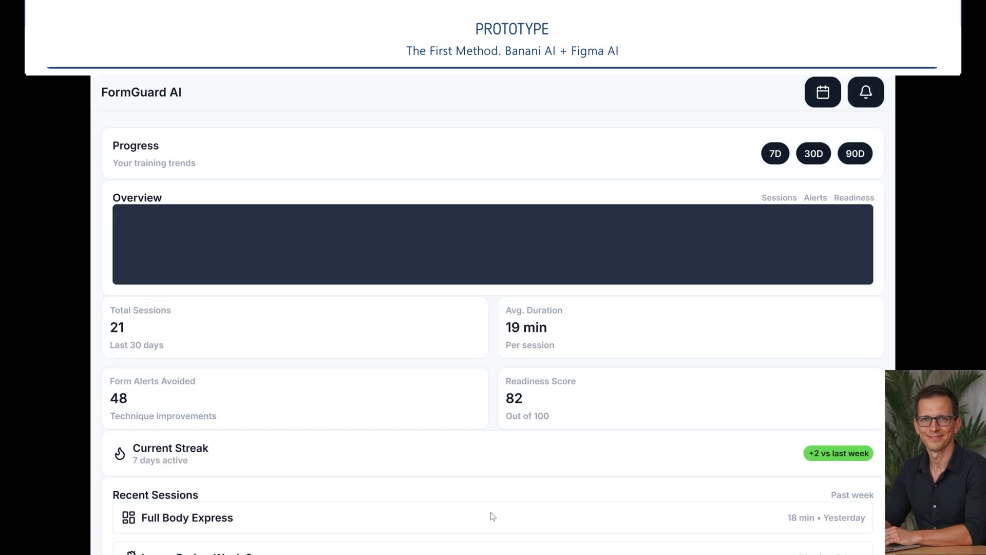
scroll(447, 447, down, 3)
click(323, 523)
click(203, 542)
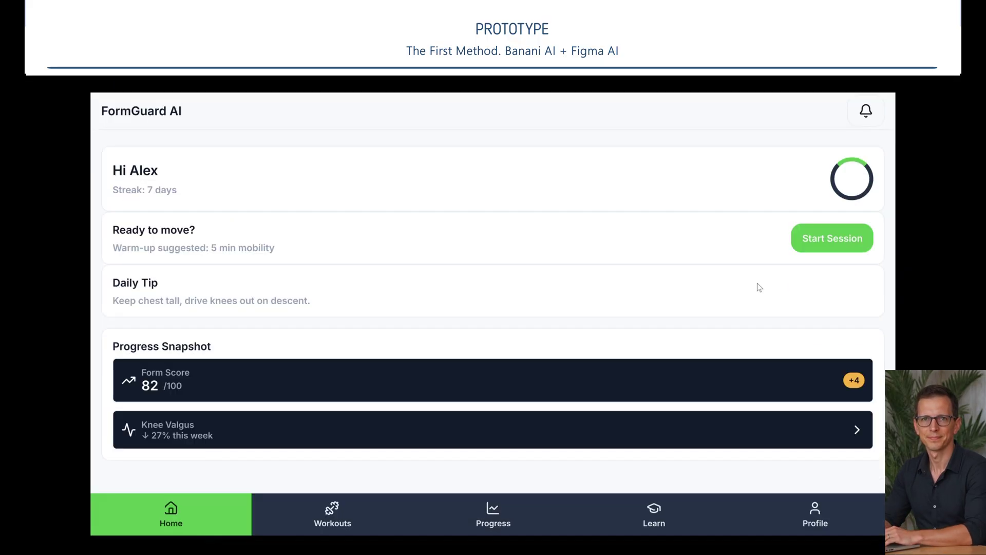
- Test a live workout session to the back-rounding alert, then create an empty Lovable project
click(821, 241)
scroll(597, 359, down, 1)
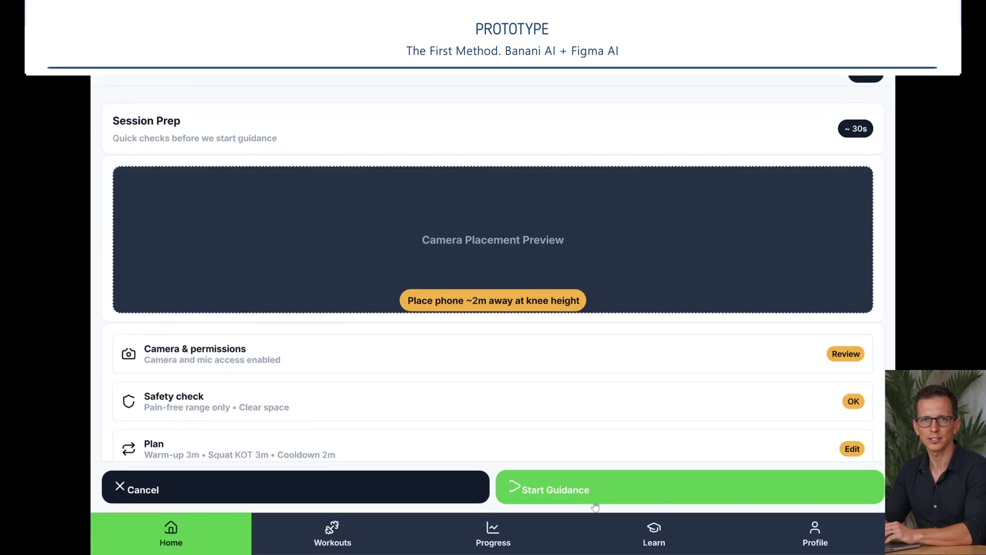
click(593, 491)
scroll(595, 455, down, 1)
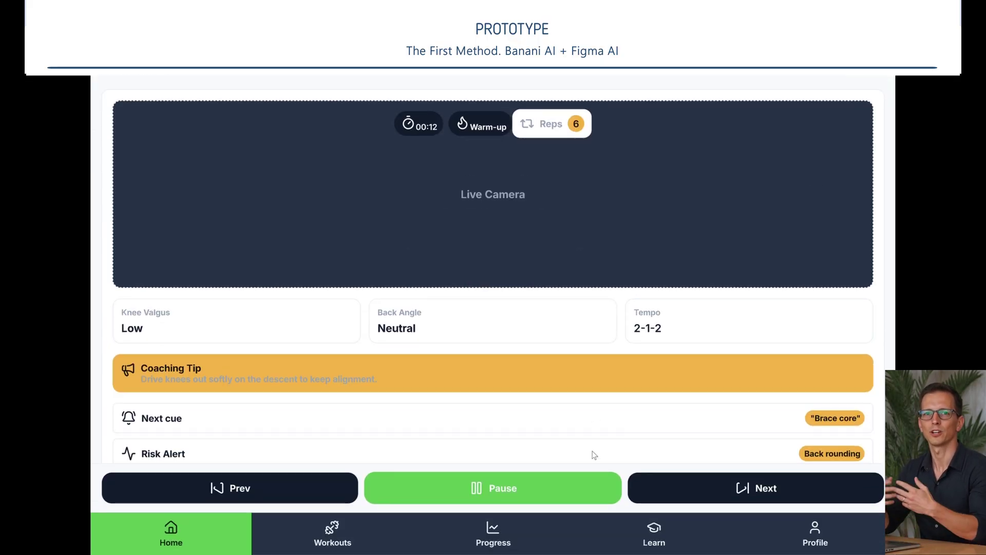
click(841, 452)
scroll(380, 351, down, 9)
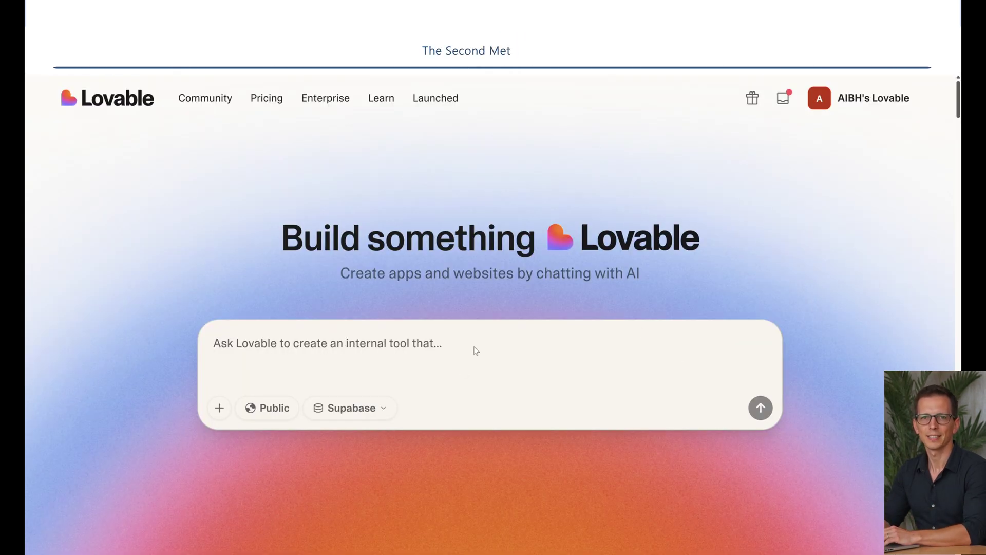
text(Cre)
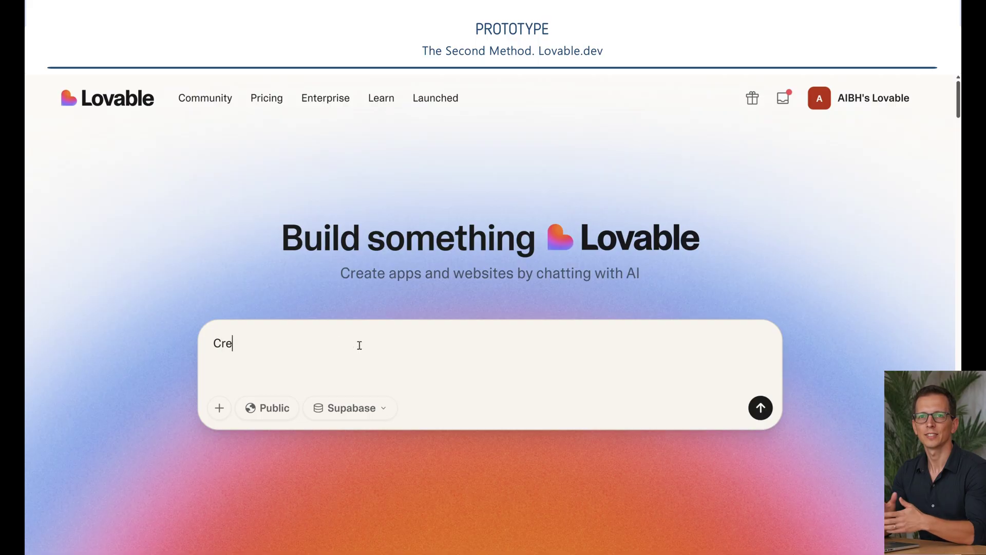
text(ate an empty proj)
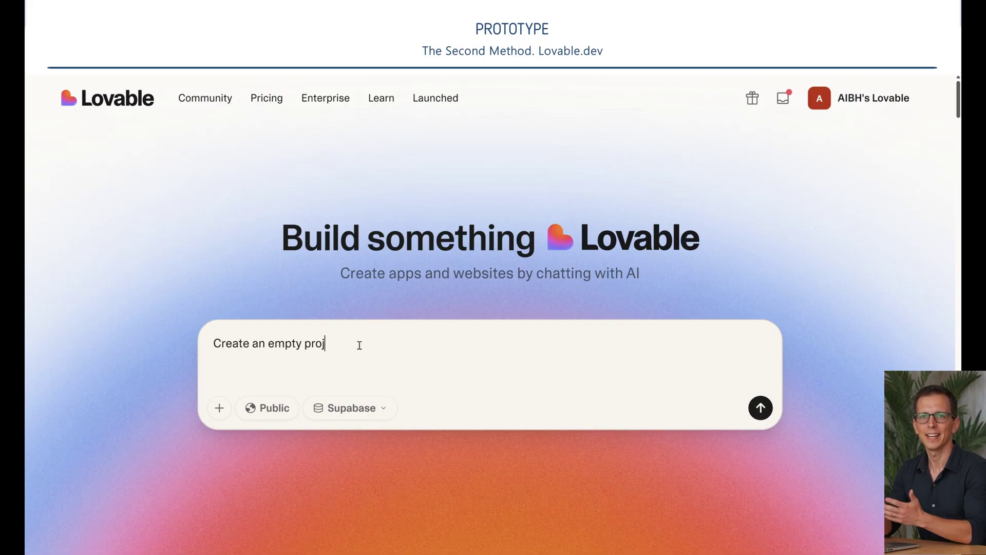
text(ect)
key(Return)
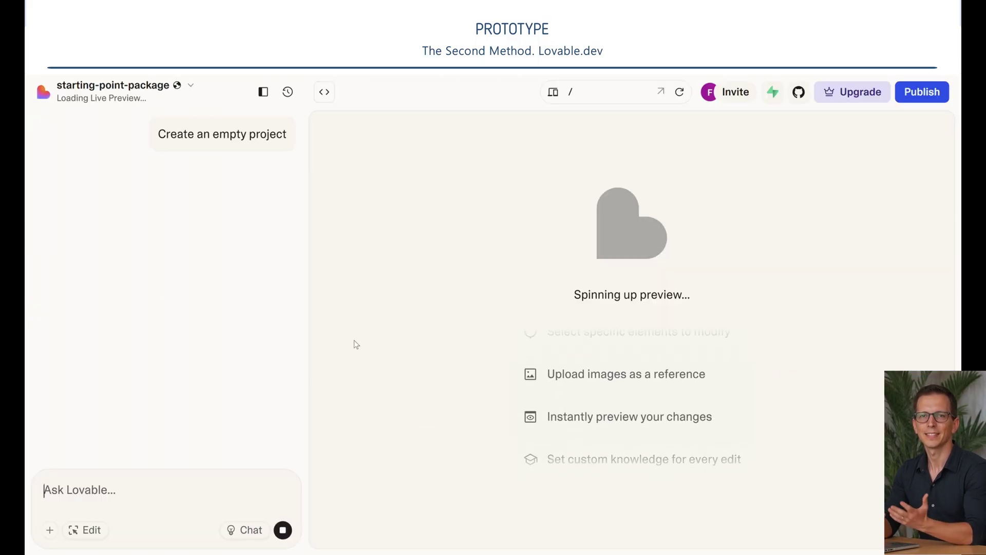
- Paste the FormGuard AI PRD into the project's Knowledge instructions and save it
scroll(195, 283, down, 10)
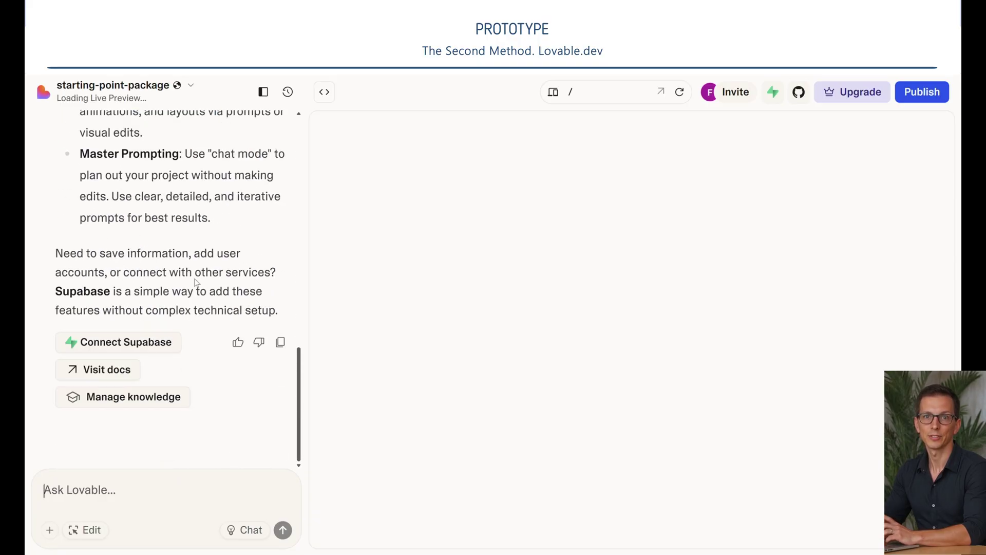
click(190, 90)
click(121, 302)
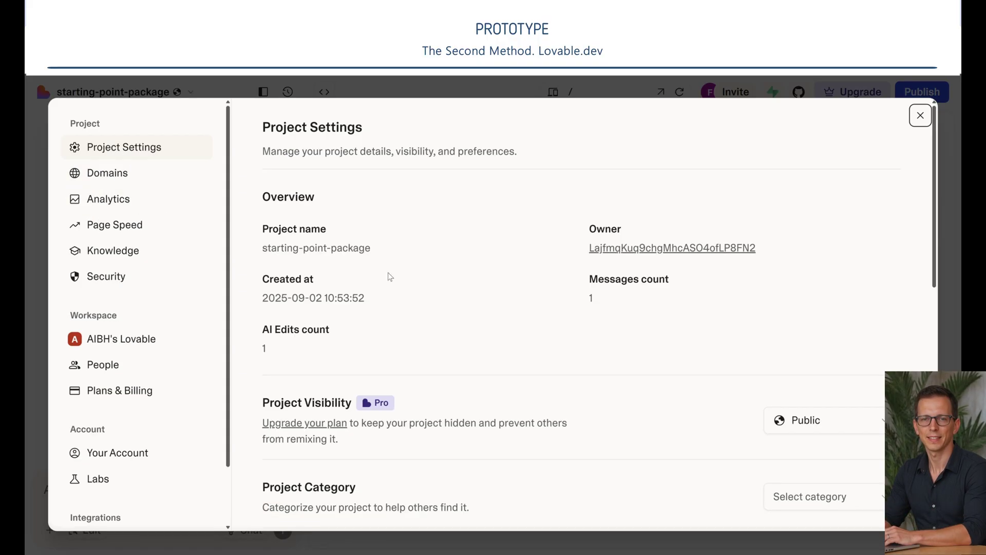
scroll(393, 278, down, 10)
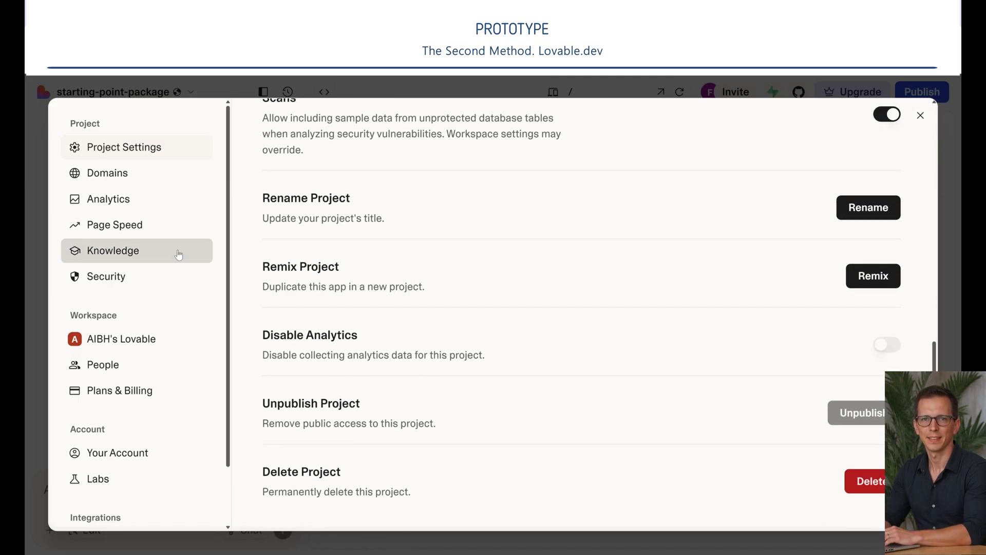
click(176, 252)
click(379, 339)
key(ctrl+v)
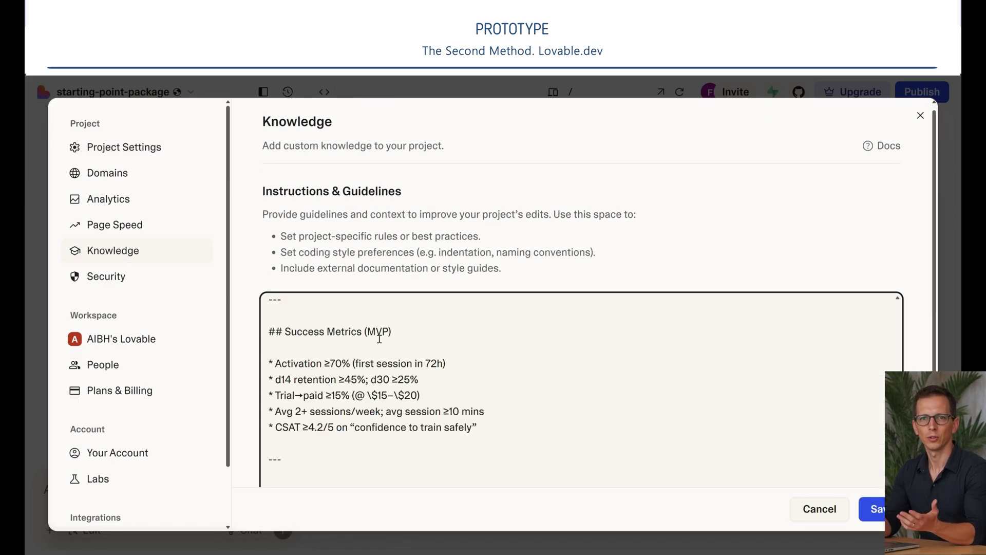
scroll(488, 403, down, 2)
scroll(885, 430, up, 20)
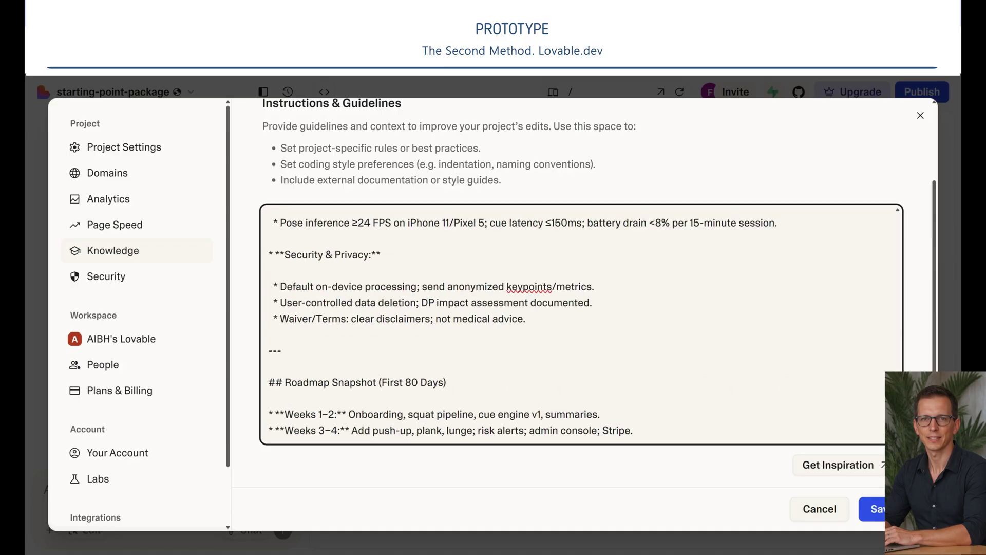
scroll(879, 314, up, 20)
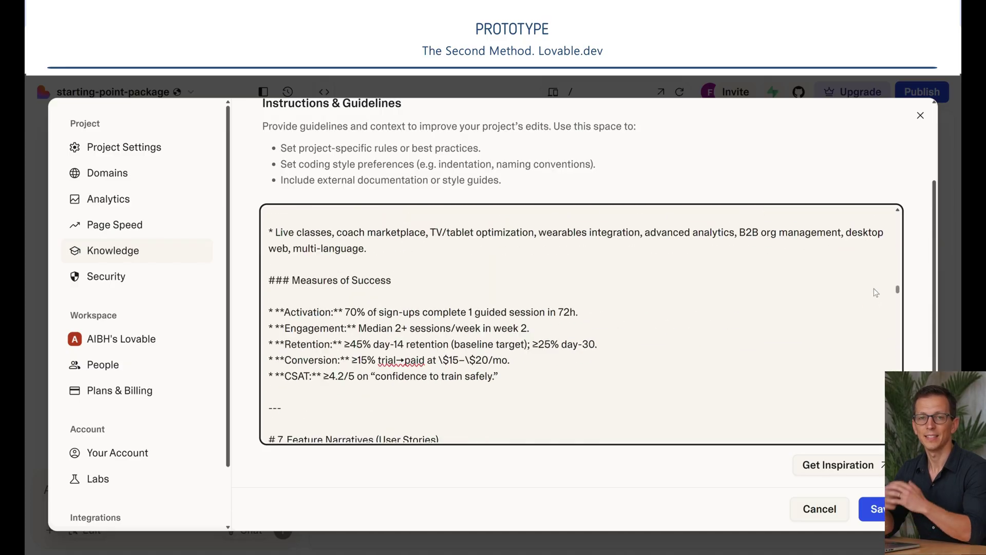
click(872, 509)
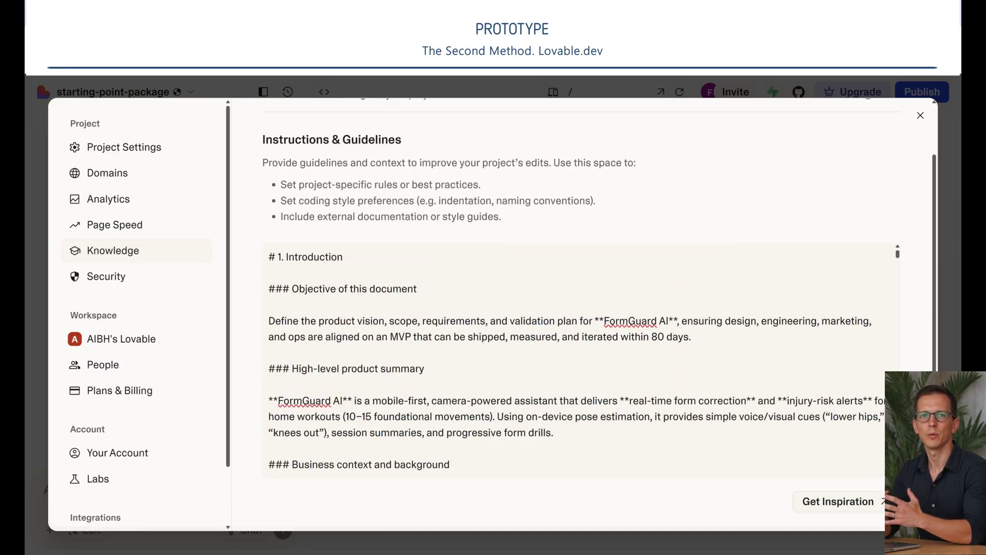
click(921, 117)
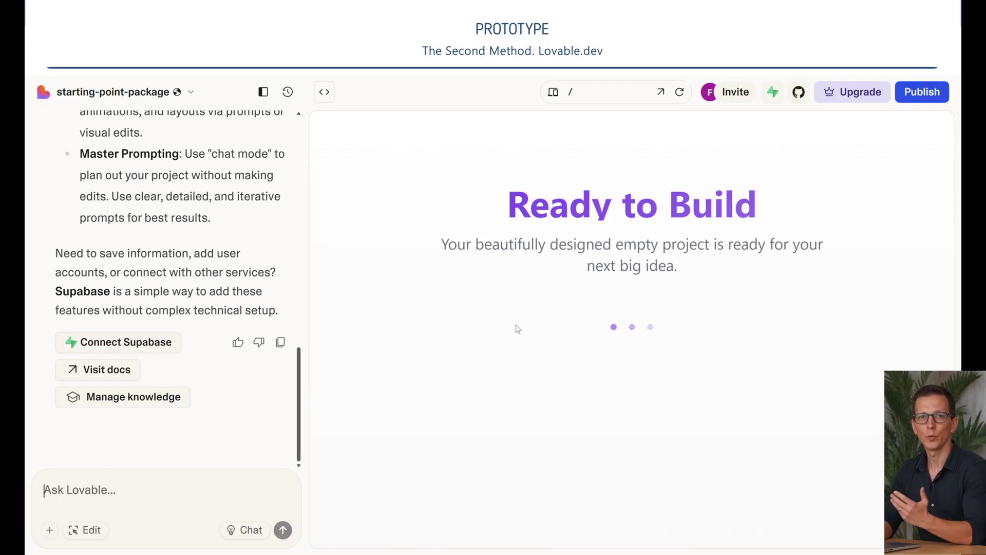
- Send the request to build the clickable FormGuard AI prototype and collapse the chat panel
click(110, 478)
text(create the clickable project based on the PRD in your knowledge base)
click(284, 530)
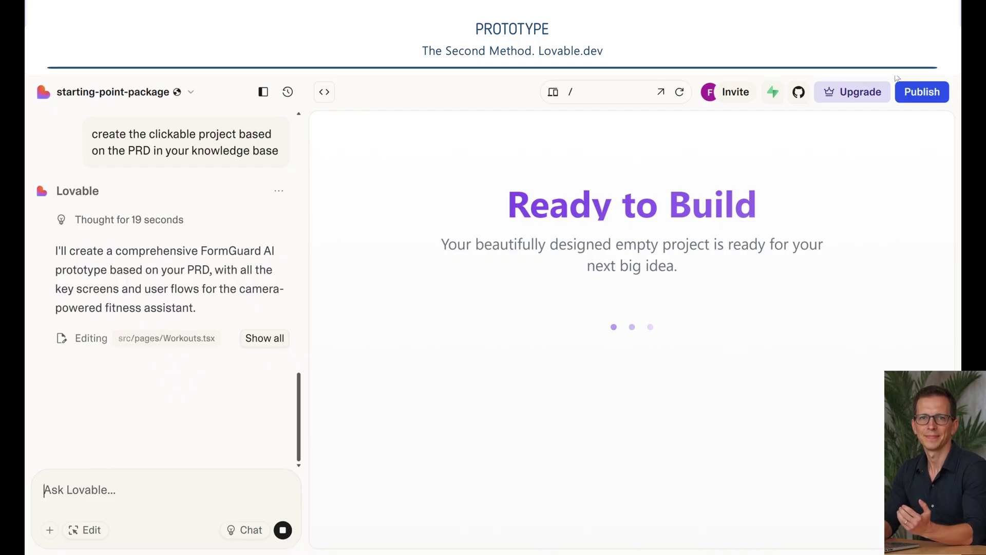
click(263, 91)
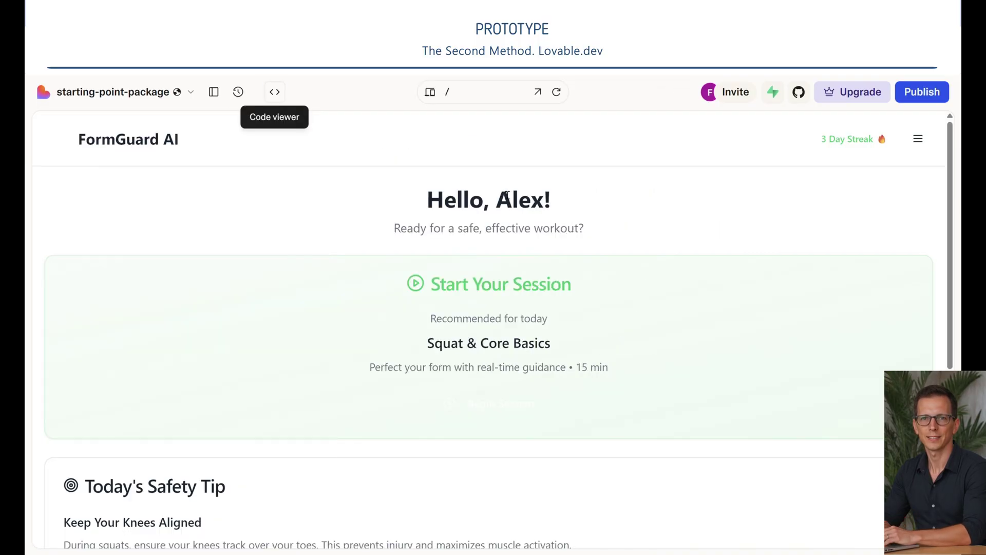
- Scroll through the home screen, then open the Workouts screen from the menu
scroll(940, 181, down, 5)
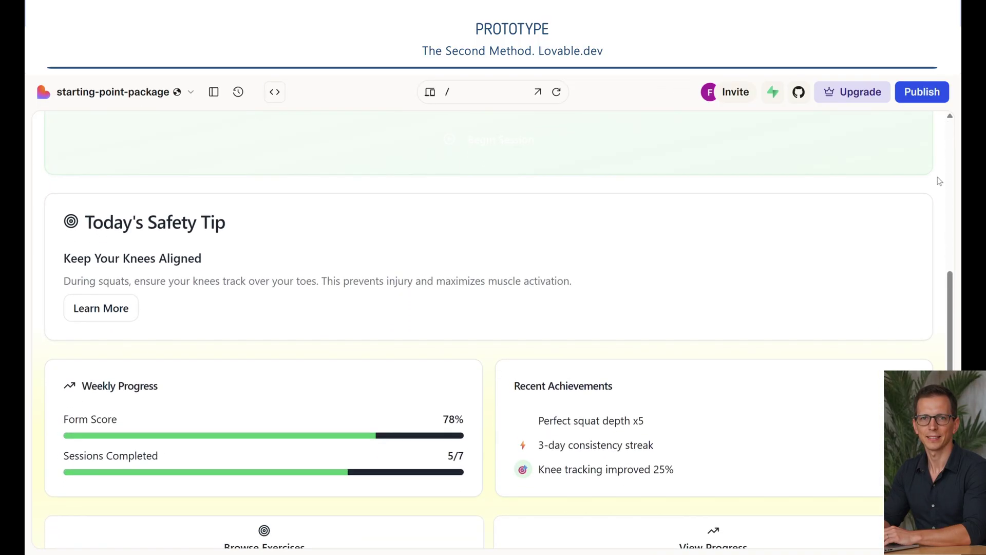
scroll(940, 181, down, 1)
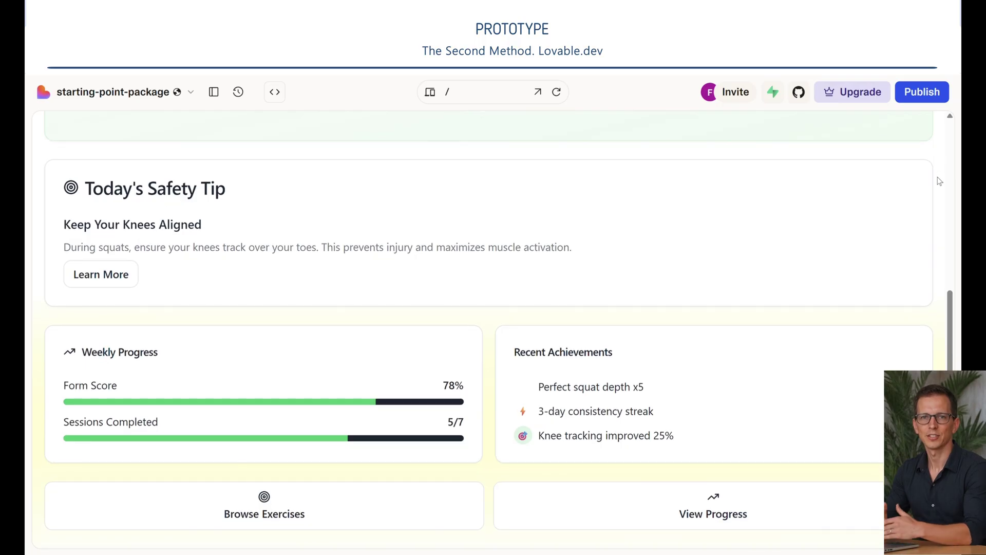
scroll(588, 326, up, 6)
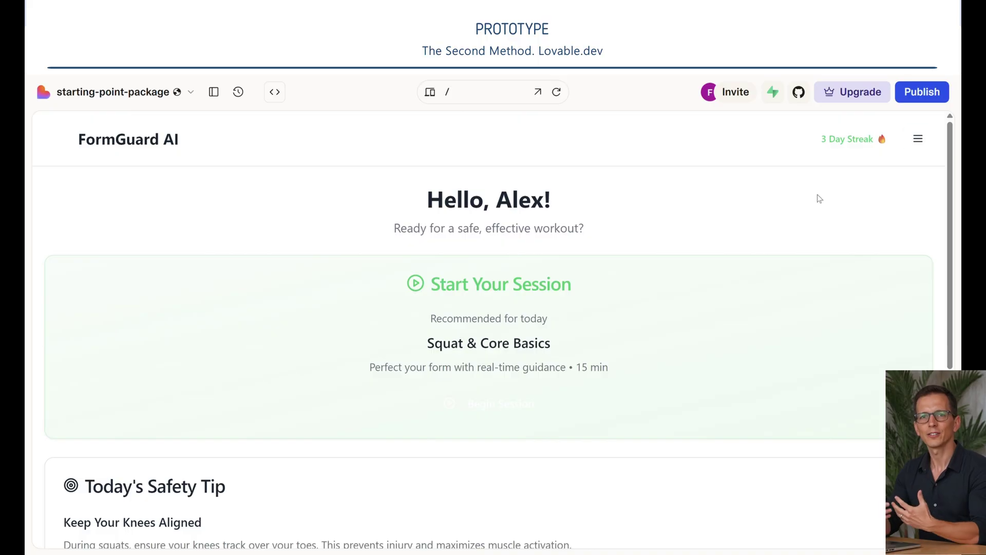
click(919, 139)
click(744, 216)
scroll(735, 252, down, 1)
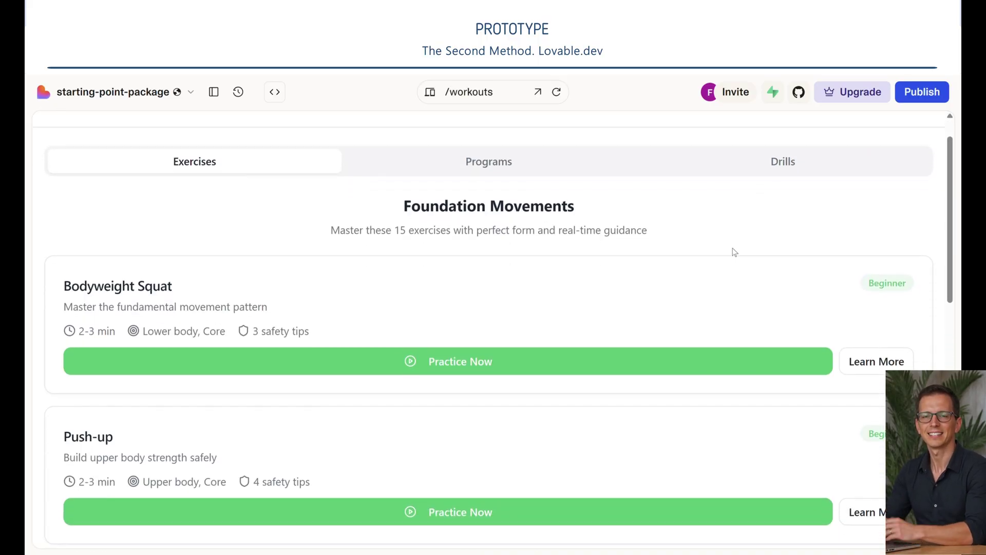
scroll(735, 252, down, 10)
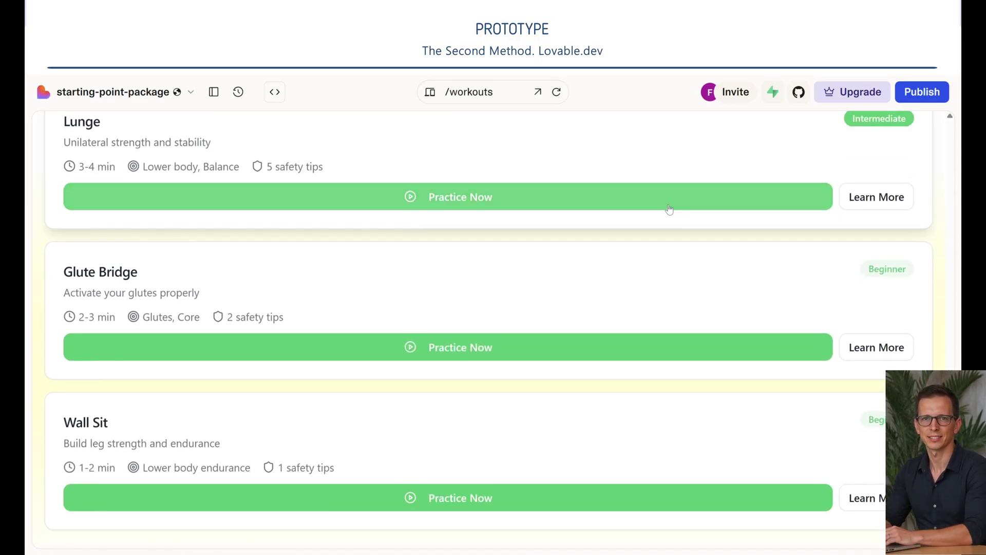
- Open a practice session, start its workout timer, then pause it
click(669, 205)
scroll(494, 324, up, 10)
drag(544, 138, 497, 163)
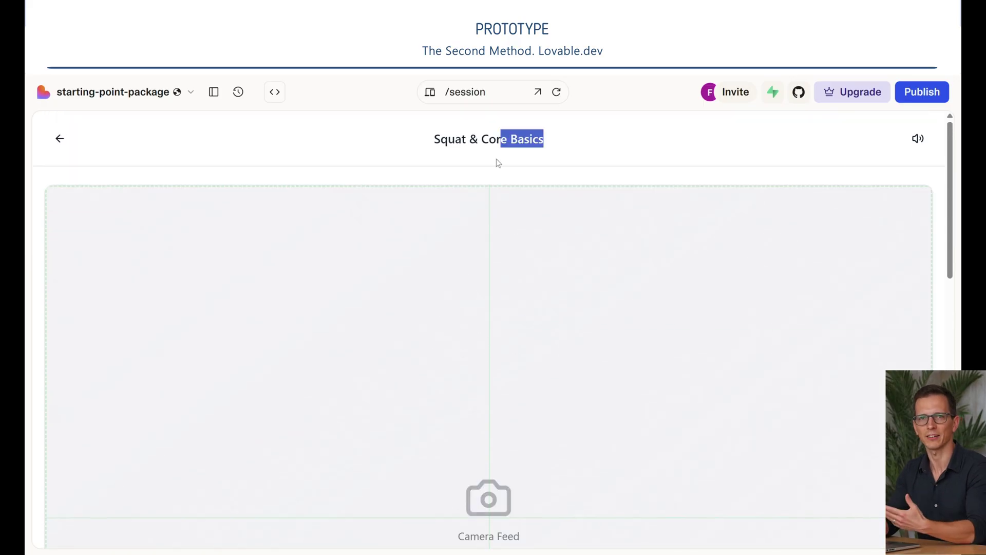
scroll(522, 247, down, 10)
click(502, 515)
click(511, 517)
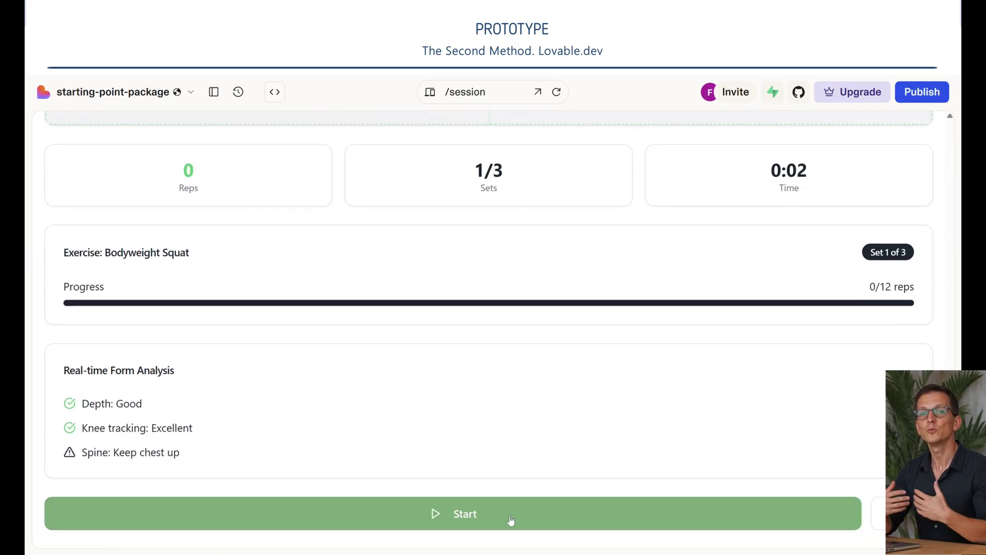
scroll(510, 519, up, 10)
- Return home and view the Progress screen
click(918, 136)
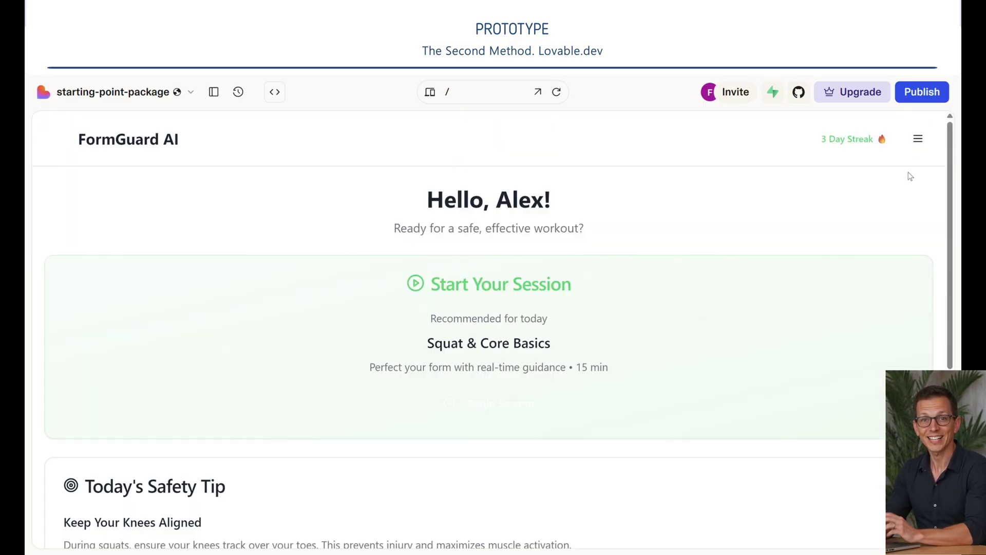
click(918, 139)
click(822, 249)
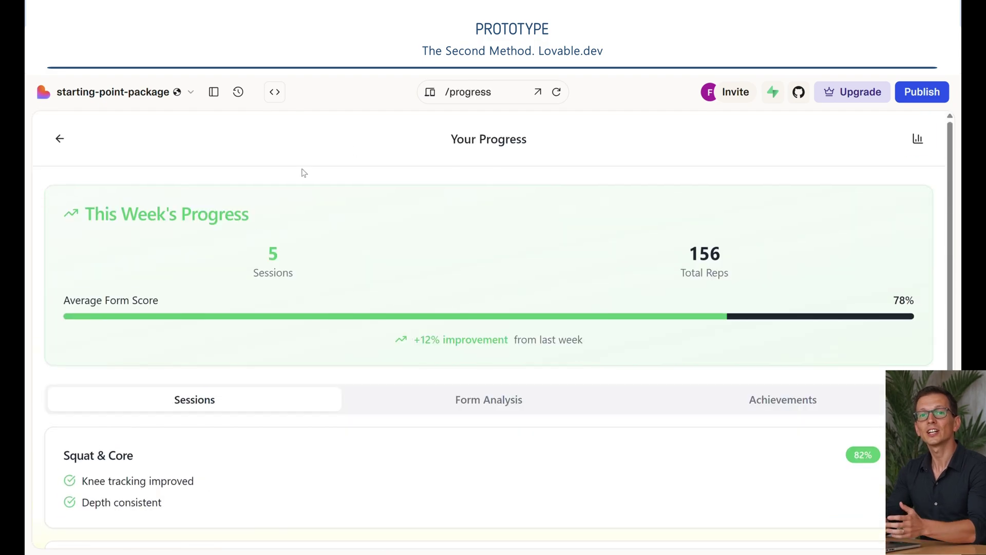
- Browse the Profile screen and return to home
click(60, 138)
click(919, 137)
click(759, 288)
scroll(660, 307, down, 5)
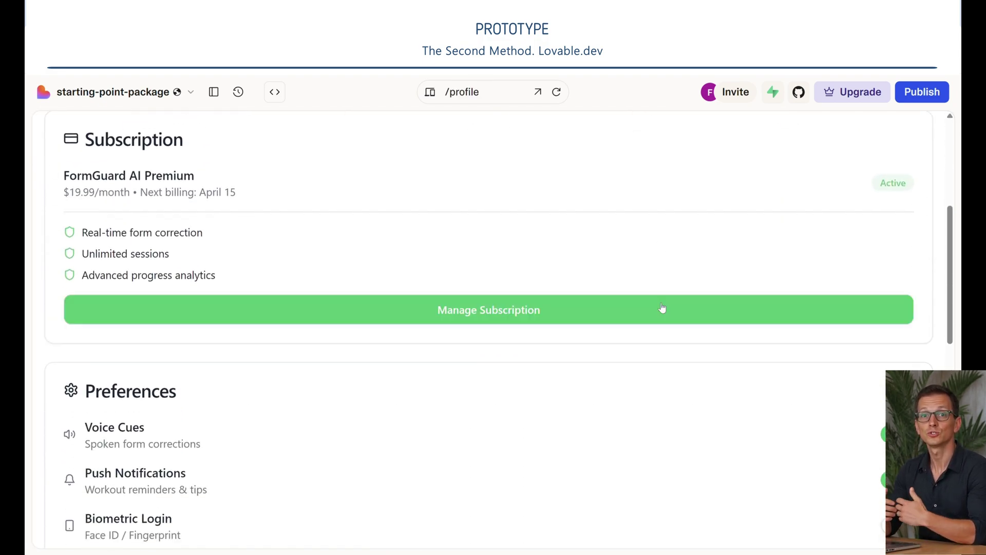
scroll(662, 308, down, 10)
scroll(663, 307, up, 15)
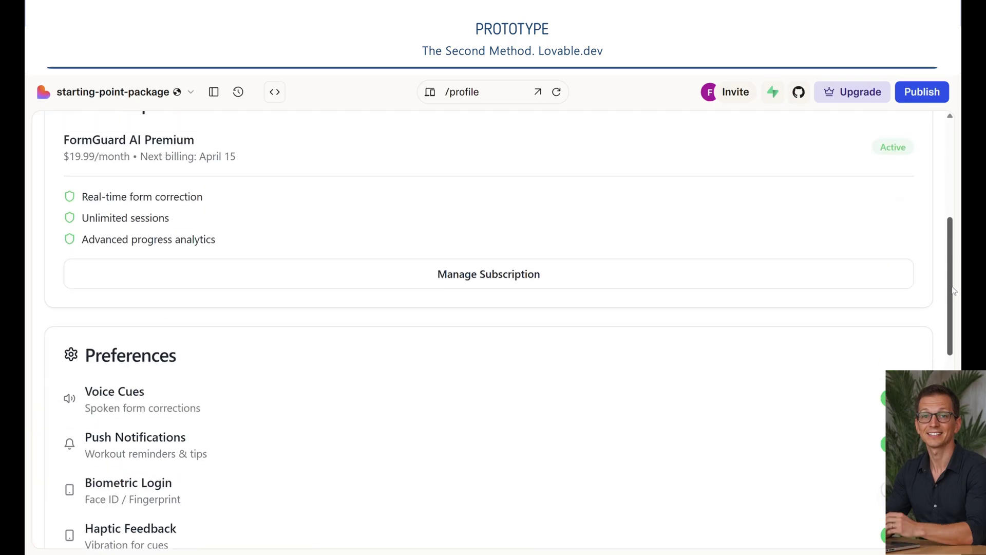
click(59, 138)
- Revisit Progress to view the Form Analysis breakdown and Achievements list
click(924, 153)
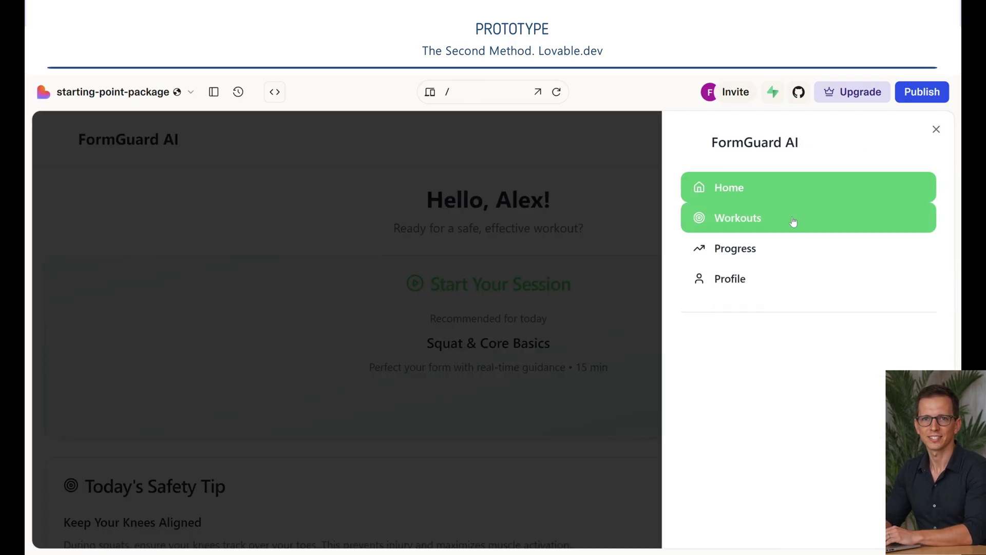
click(719, 247)
scroll(711, 293, down, 5)
click(573, 259)
key(Right)
scroll(606, 354, up, 5)
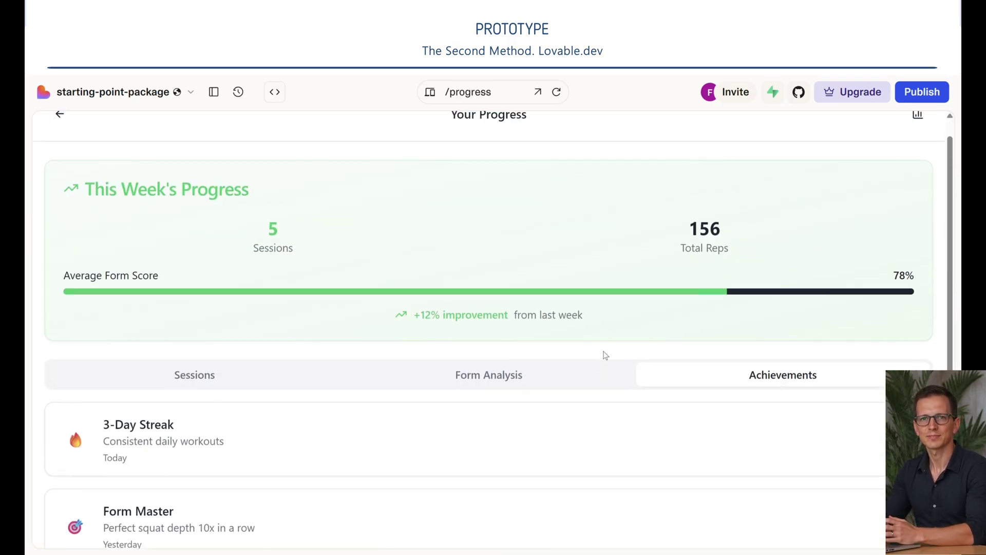
click(60, 137)
- Reopen Workouts and launch a Bodyweight Squat practice session
click(917, 137)
click(797, 211)
scroll(434, 401, down, 2)
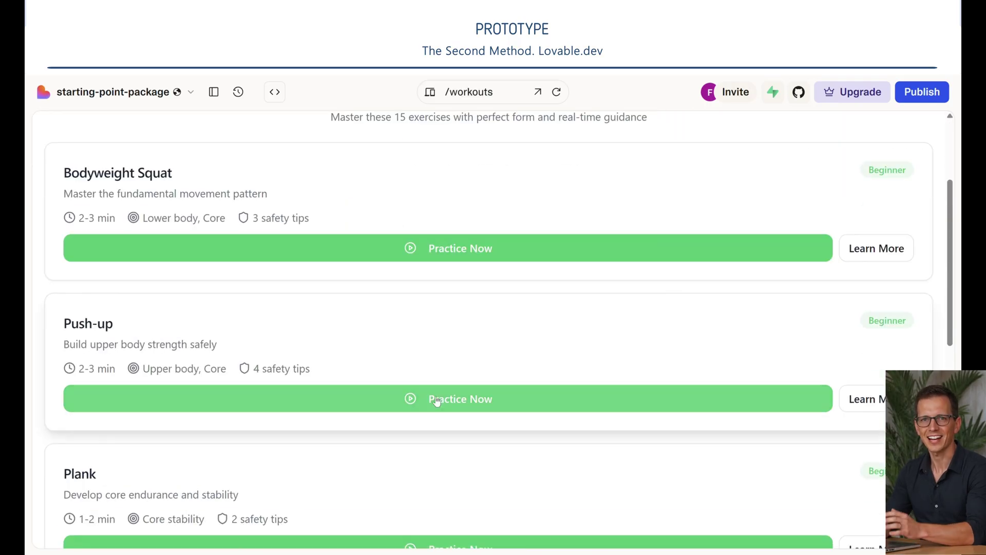
click(434, 401)
- Start the Bodyweight Squat set and follow the counted reps and timer until the first progress bar fills
scroll(478, 386, down, 10)
click(403, 523)
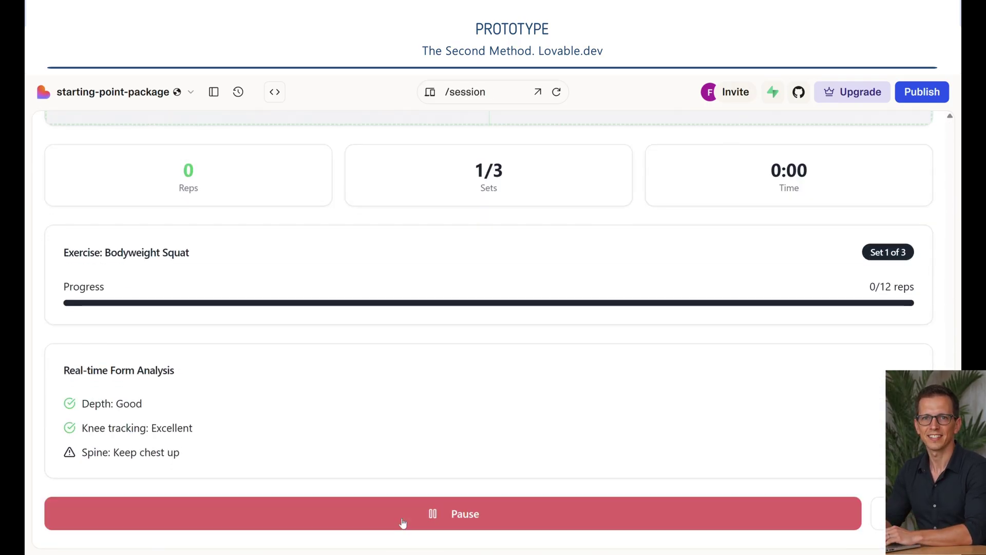
scroll(434, 427, up, 6)
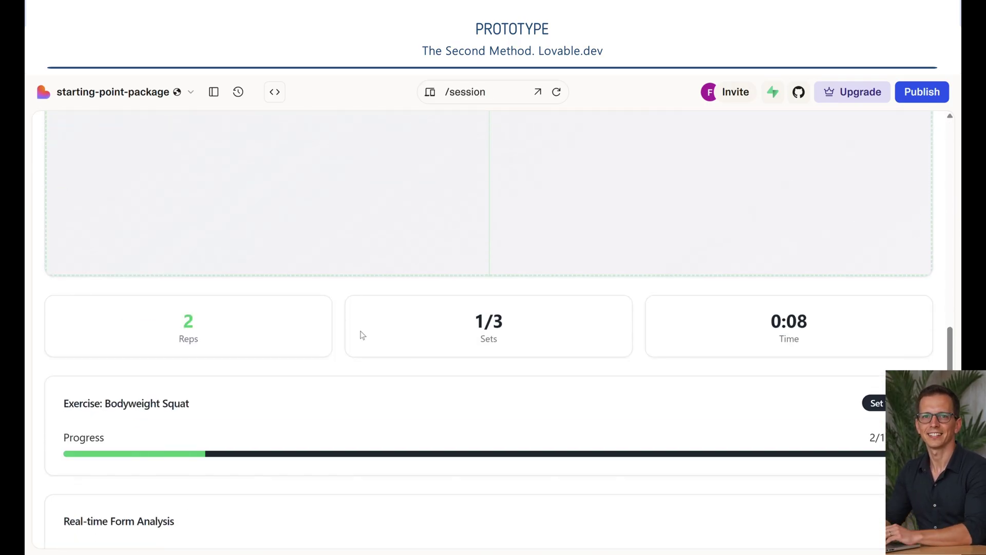
scroll(355, 388, down, 5)
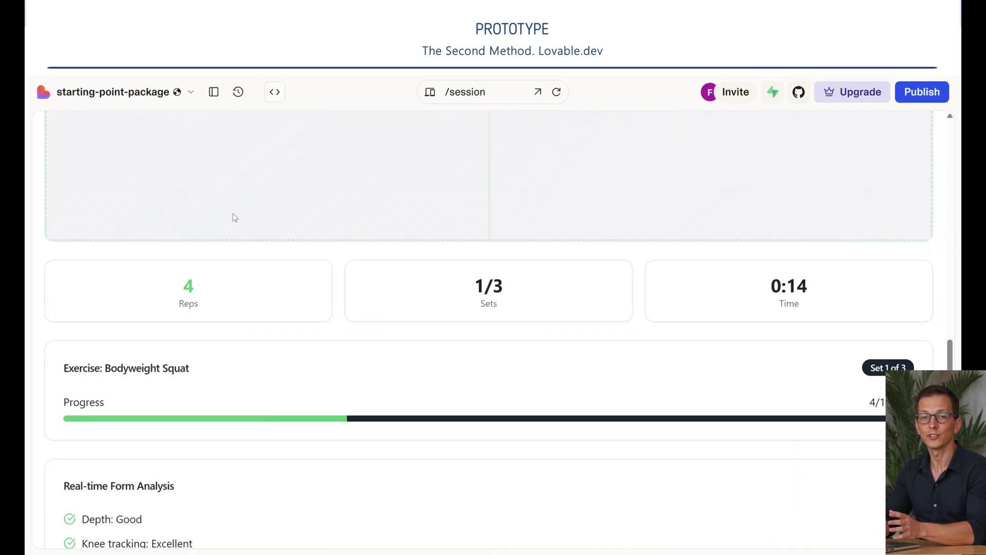
scroll(452, 333, up, 5)
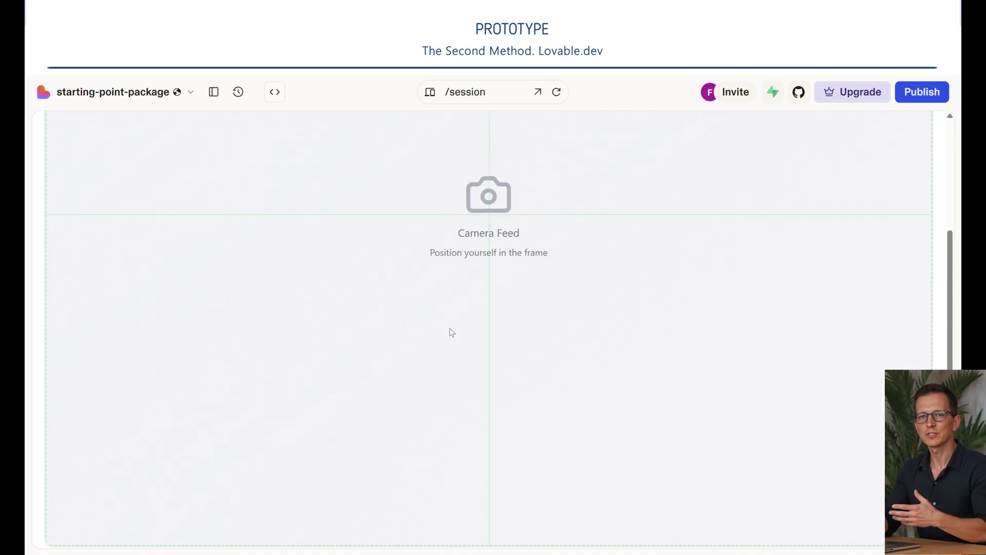
scroll(452, 333, up, 4)
scroll(452, 332, down, 9)
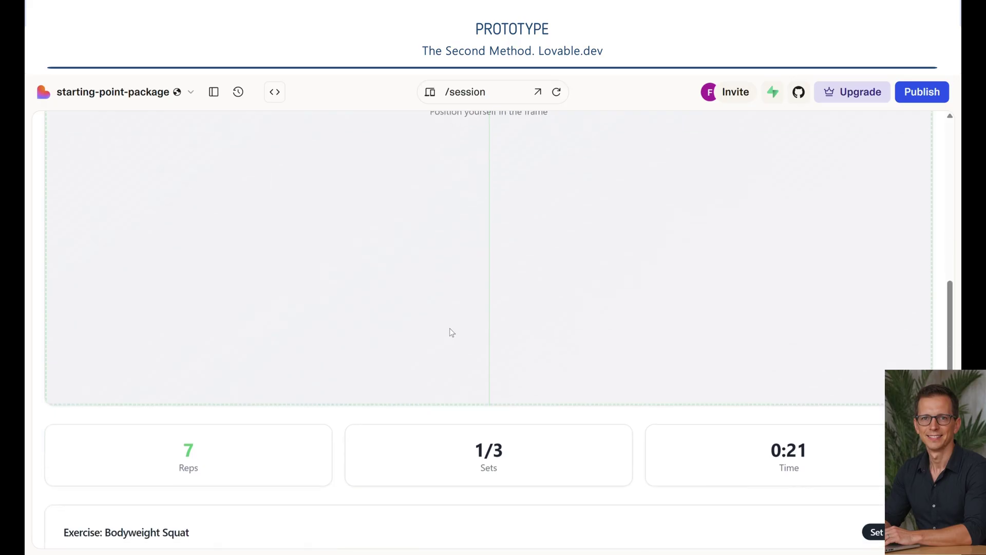
scroll(452, 333, down, 2)
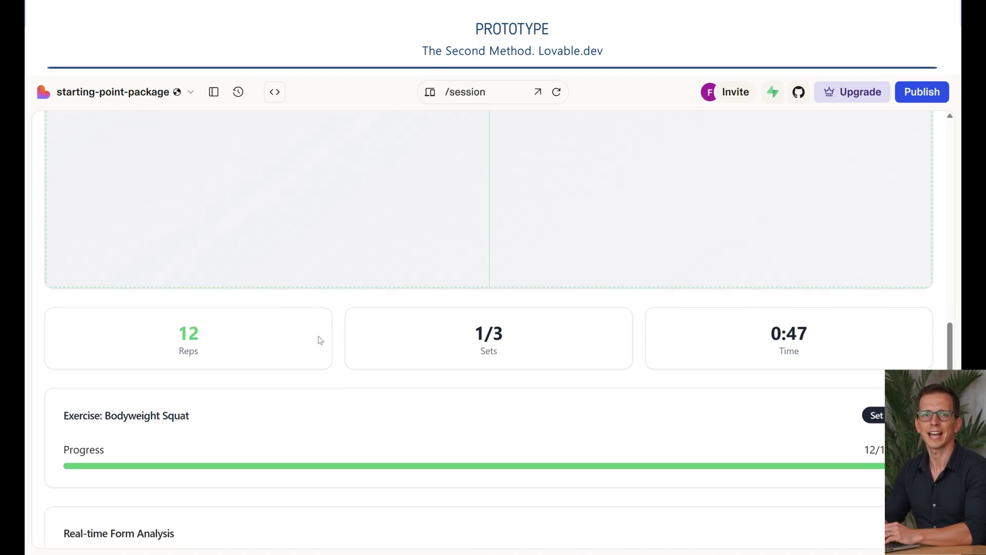
scroll(320, 340, down, 5)
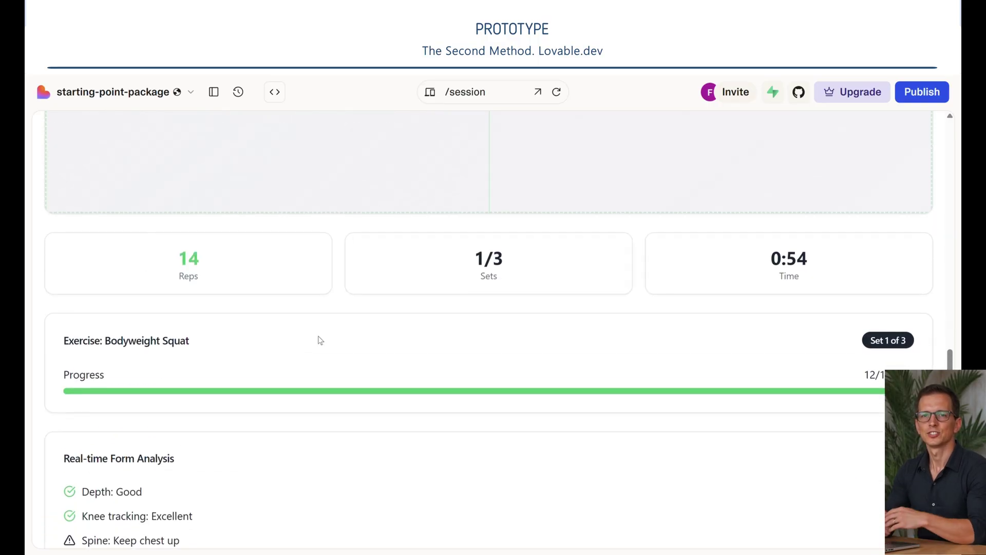
scroll(386, 402, up, 6)
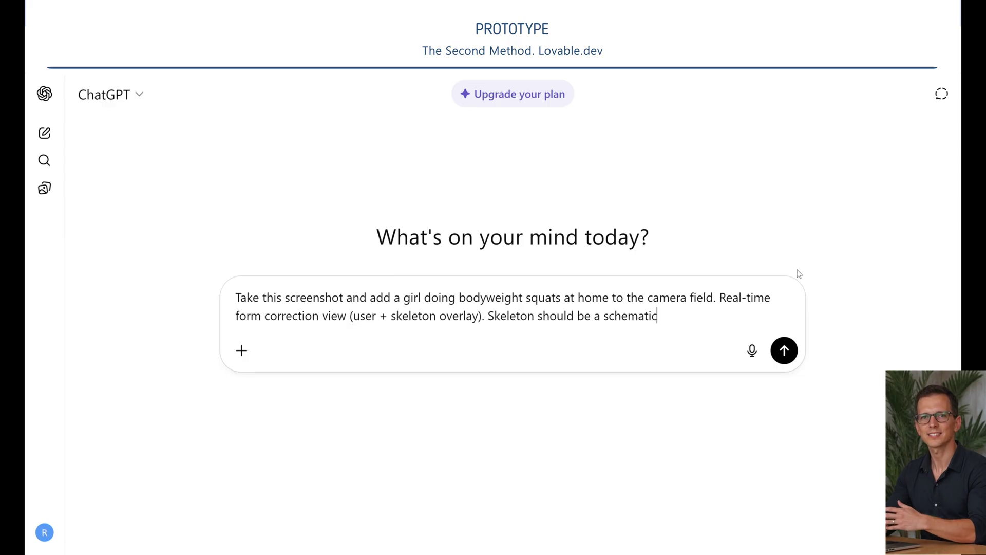
- Attach the pasted session screenshot to the ChatGPT prompt and send the image-editing request
click(245, 350)
click(278, 384)
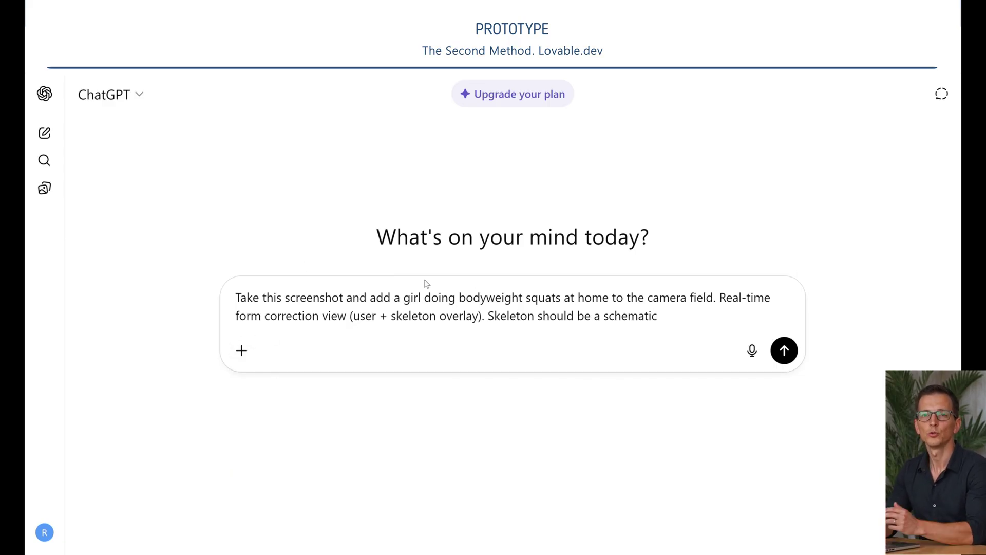
key(ctrl+v)
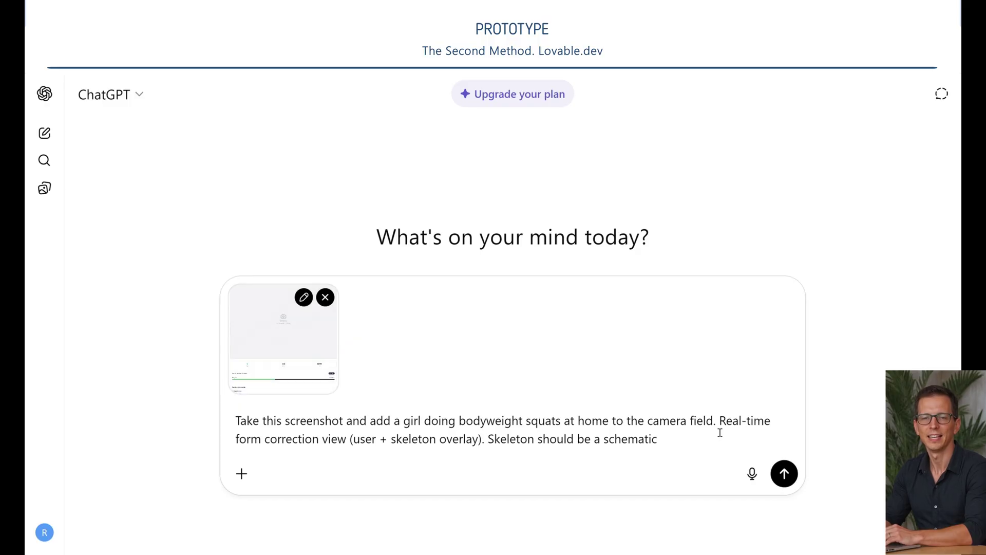
click(791, 476)
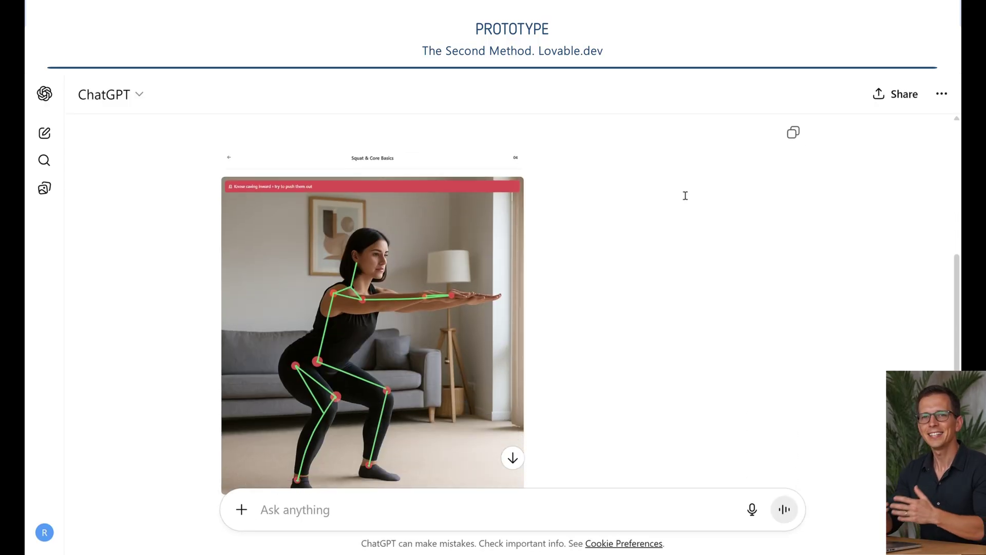
scroll(683, 196, down, 1)
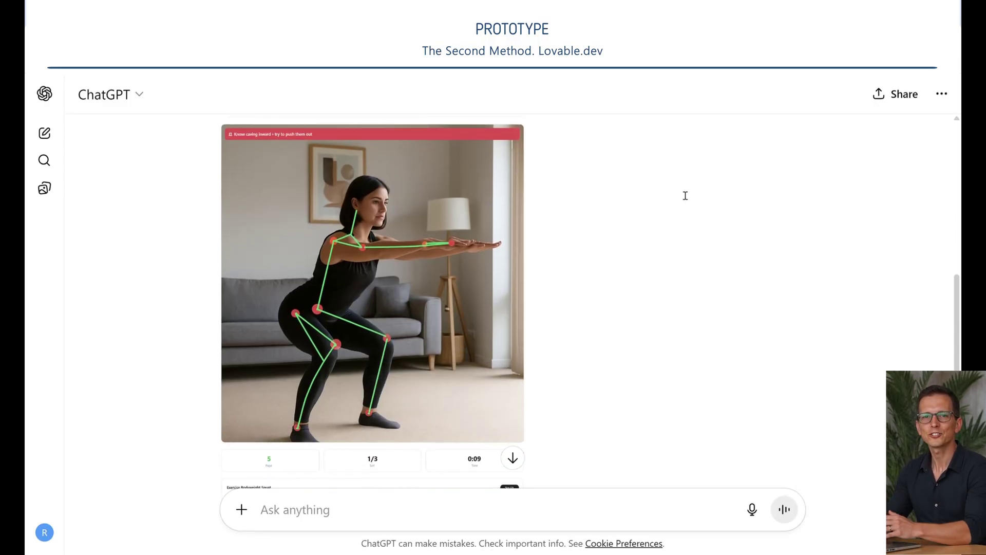
scroll(683, 195, down, 4)
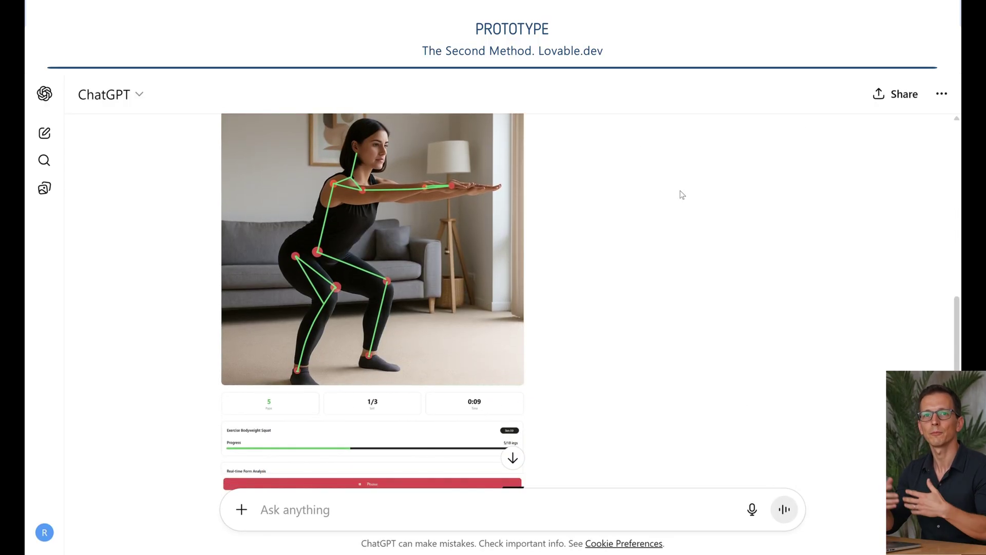
scroll(681, 194, down, 1)
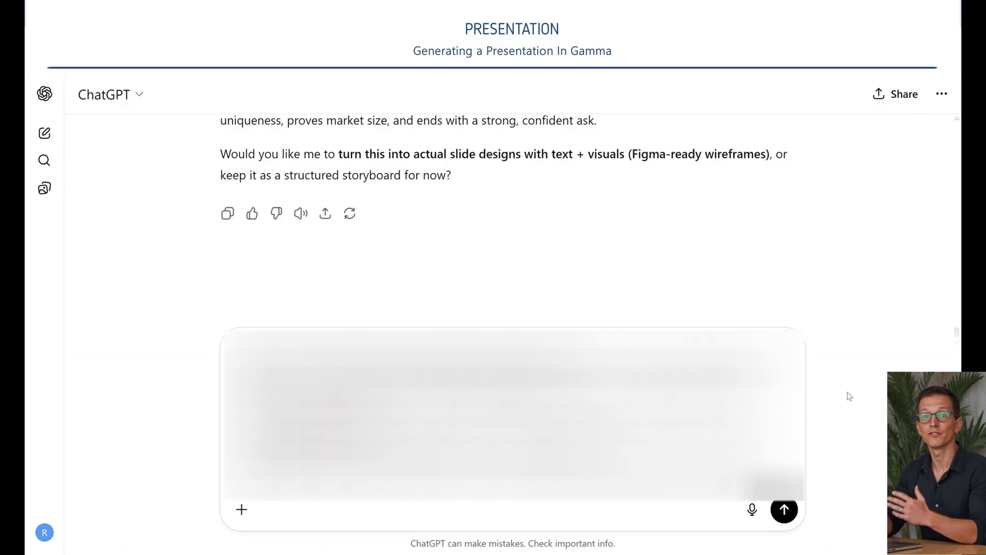
- Send the FormGuard AI pitch-deck prompt and read through the 11-slide reply to its closing question
click(784, 511)
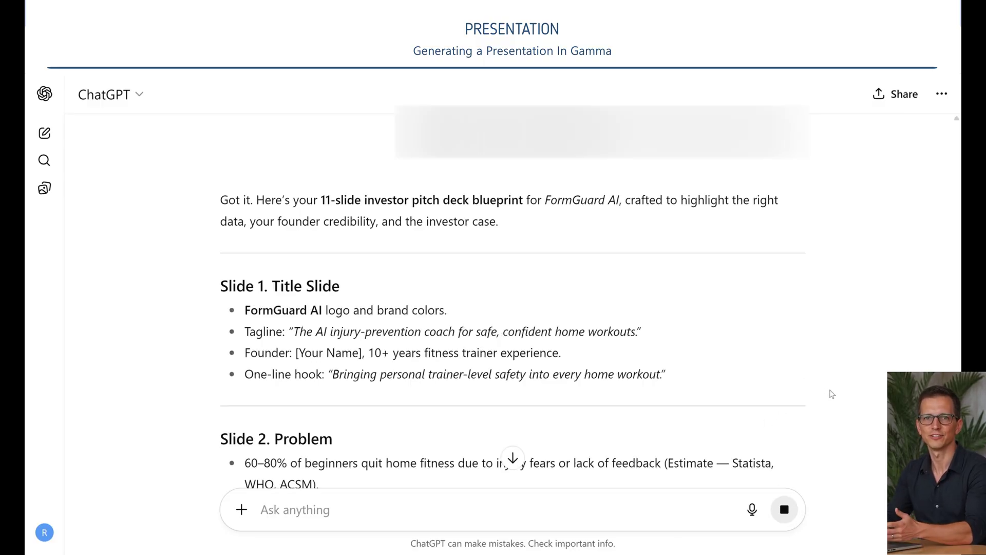
scroll(832, 394, down, 4)
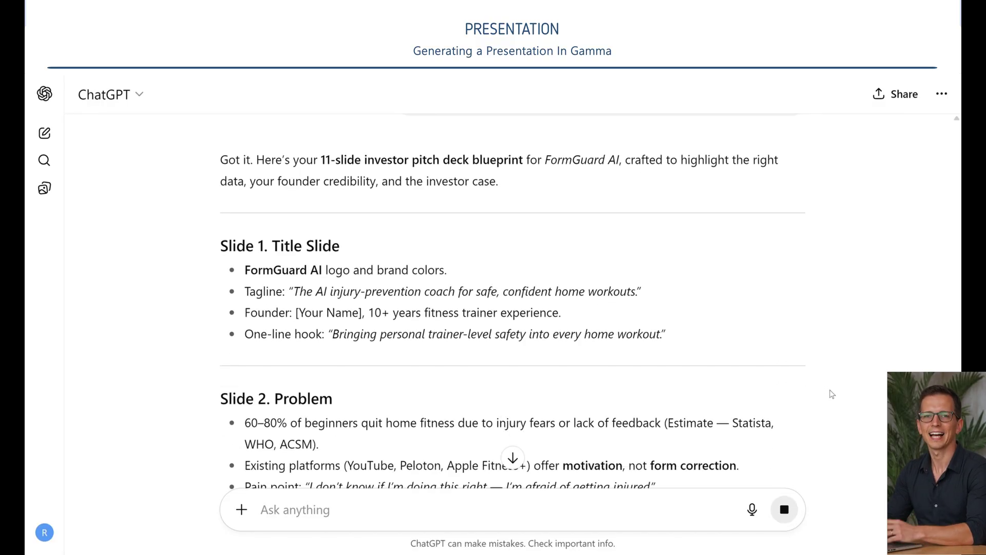
scroll(832, 395, down, 4)
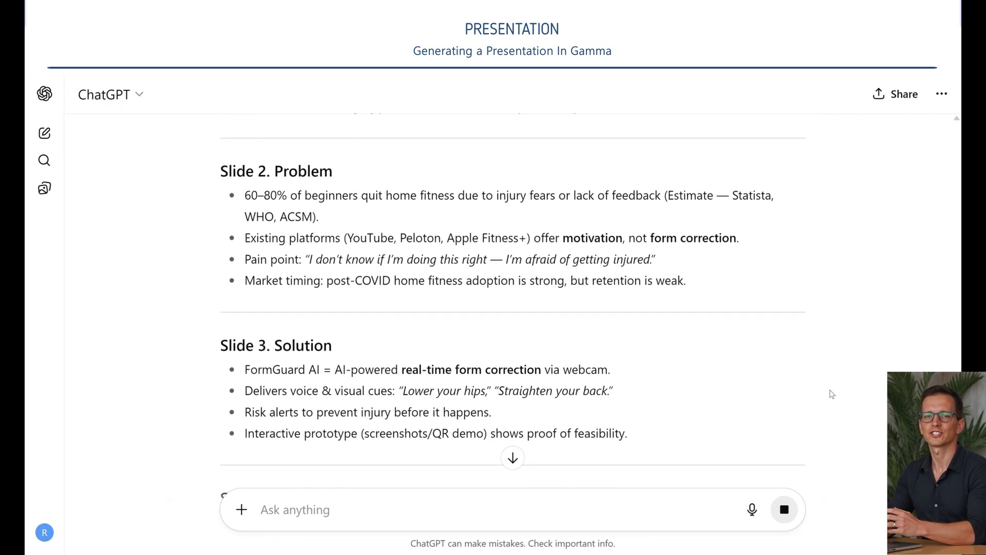
scroll(833, 394, down, 2)
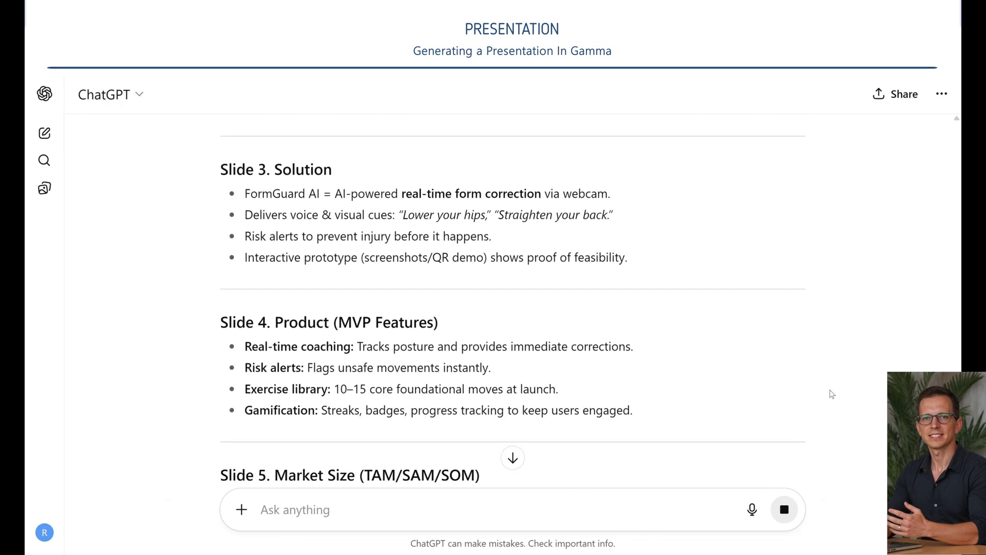
scroll(833, 394, down, 3)
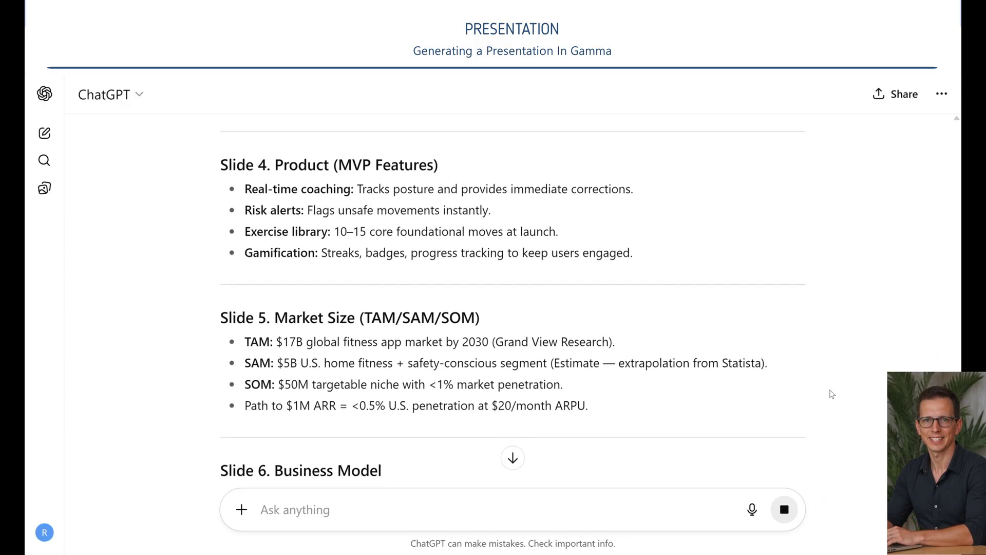
scroll(833, 395, down, 3)
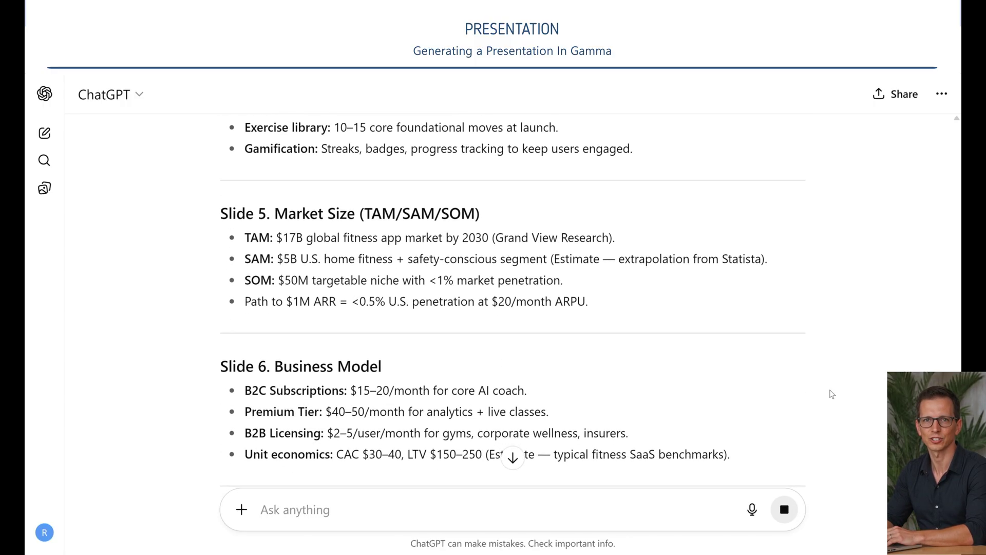
scroll(832, 394, down, 1)
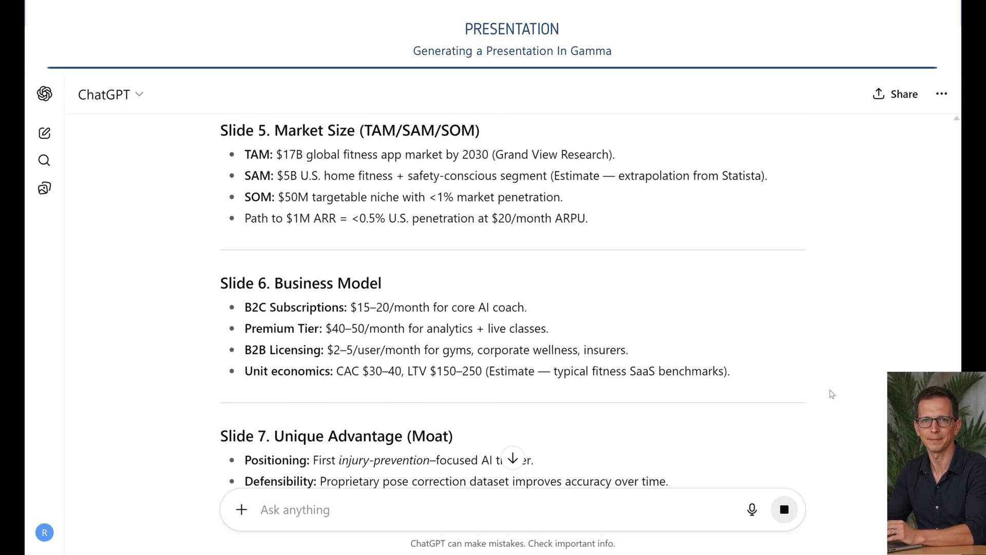
scroll(832, 394, down, 2)
scroll(832, 394, down, 5)
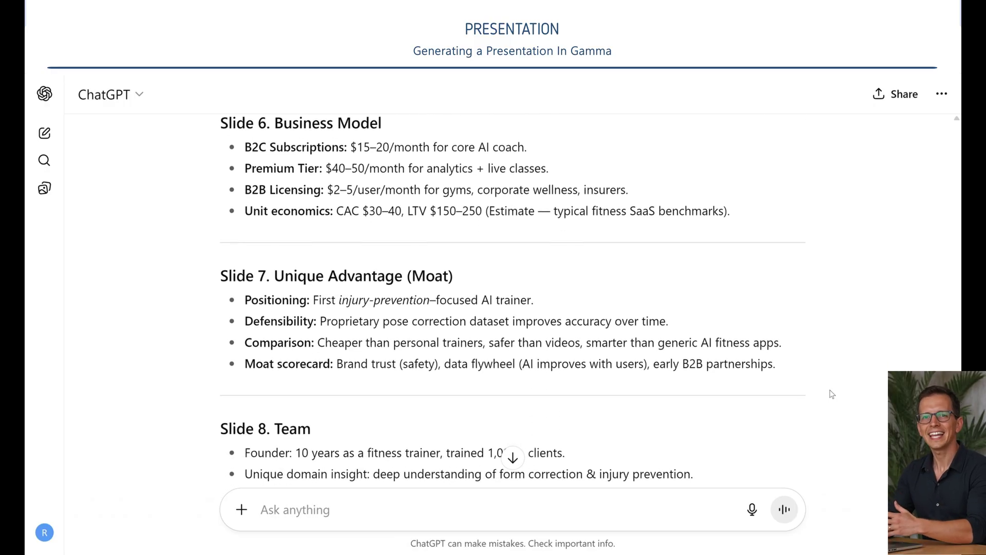
scroll(833, 394, down, 5)
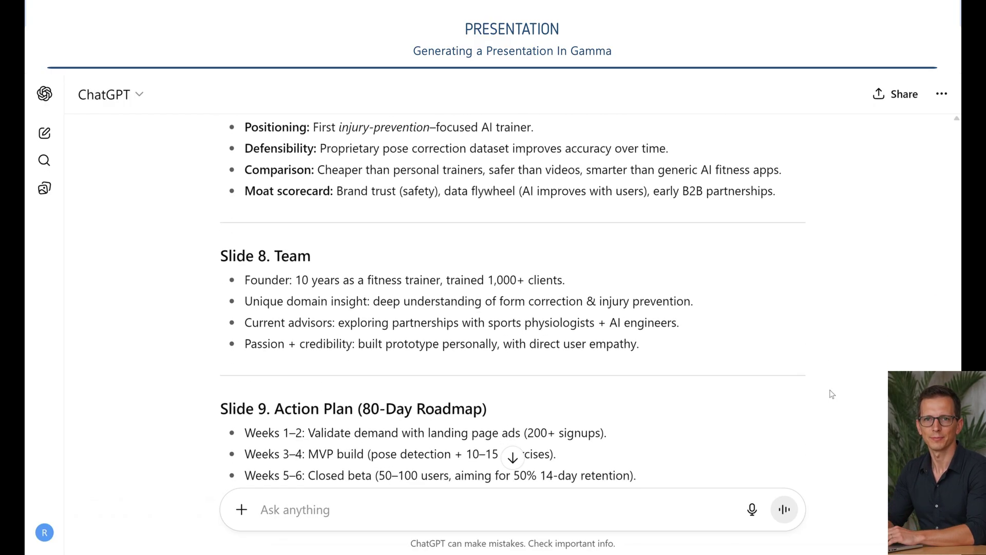
scroll(832, 394, down, 5)
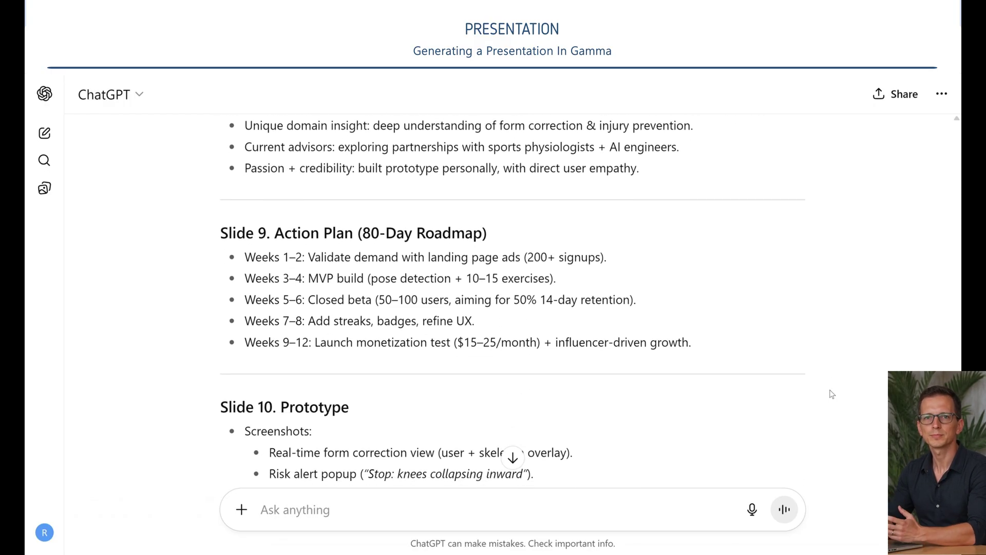
scroll(832, 394, down, 4)
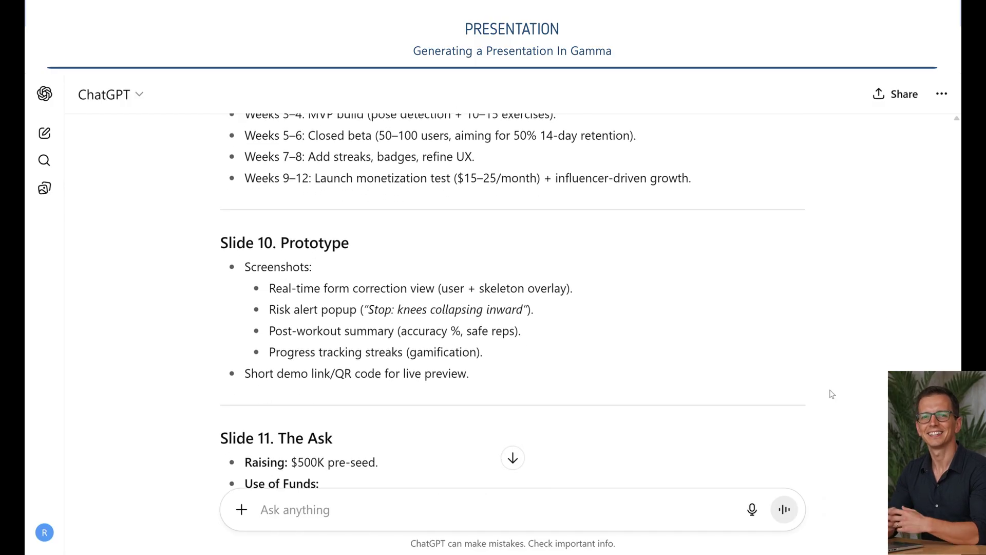
scroll(832, 394, down, 3)
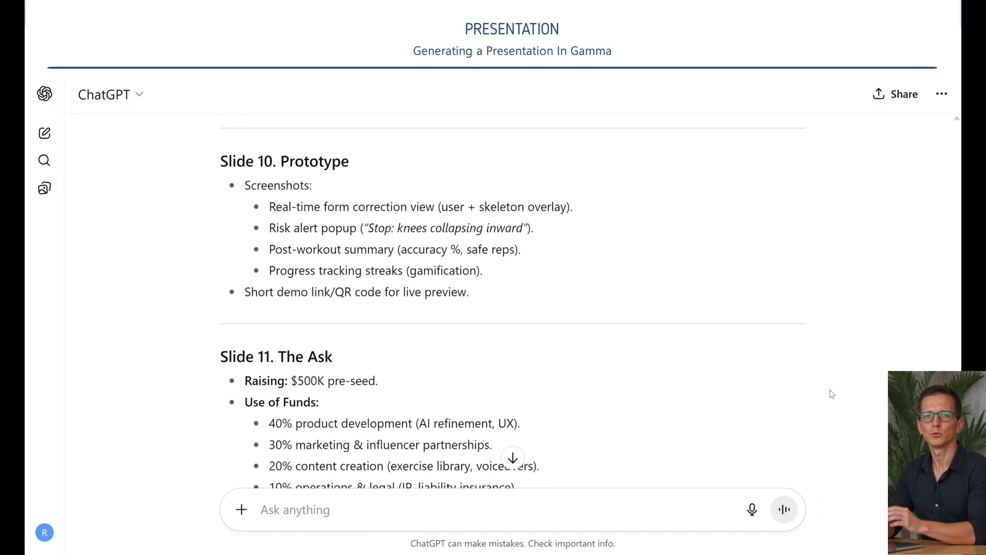
scroll(832, 394, down, 1)
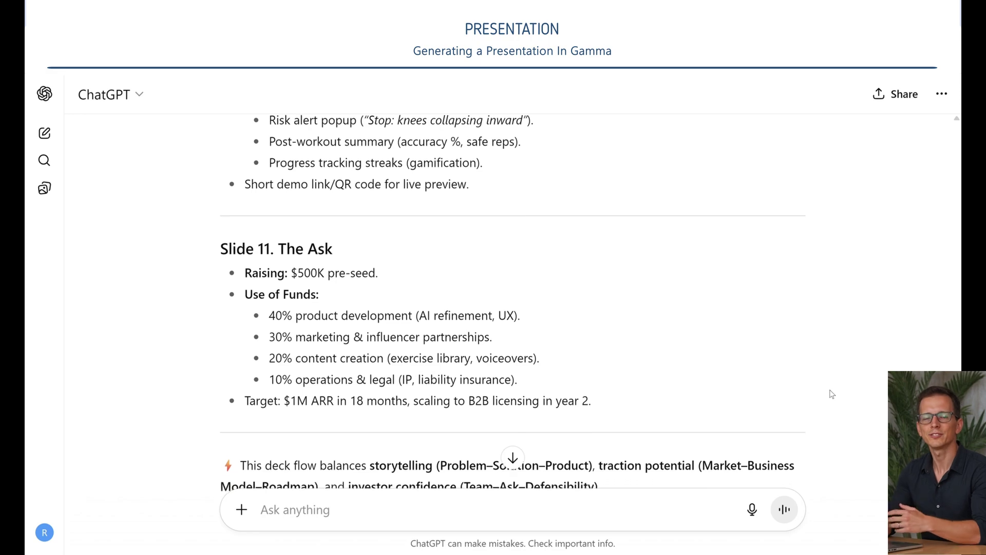
scroll(832, 395, down, 2)
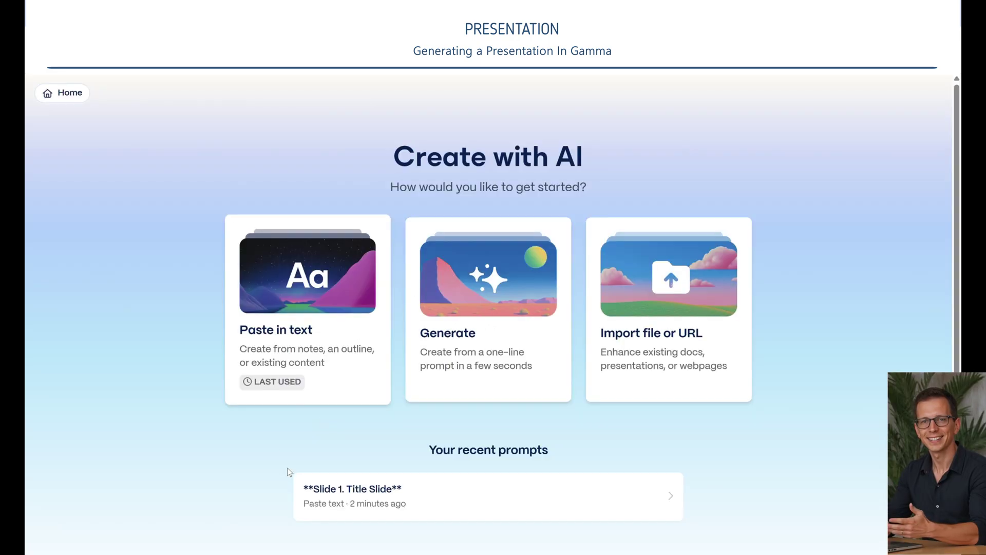
- Paste the pitch outline as text, choose the Traditional 16:9 page style, and continue to the prompt editor
click(374, 230)
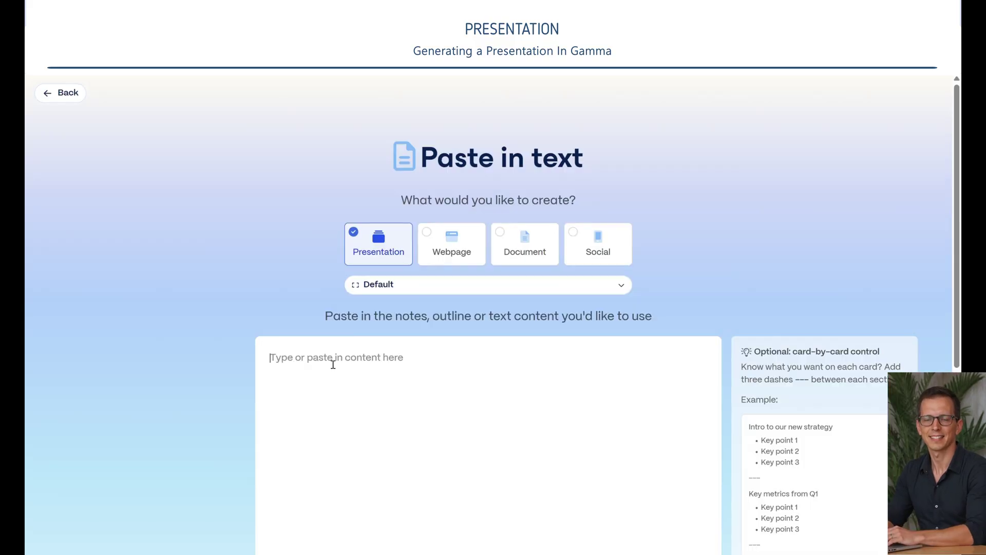
click(344, 360)
key(ctrl+v)
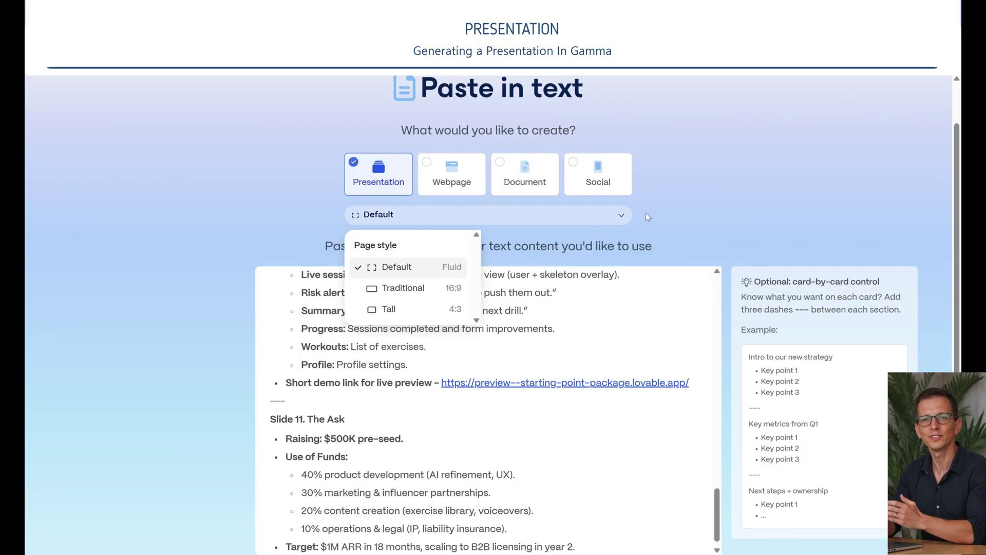
click(443, 289)
scroll(462, 308, down, 3)
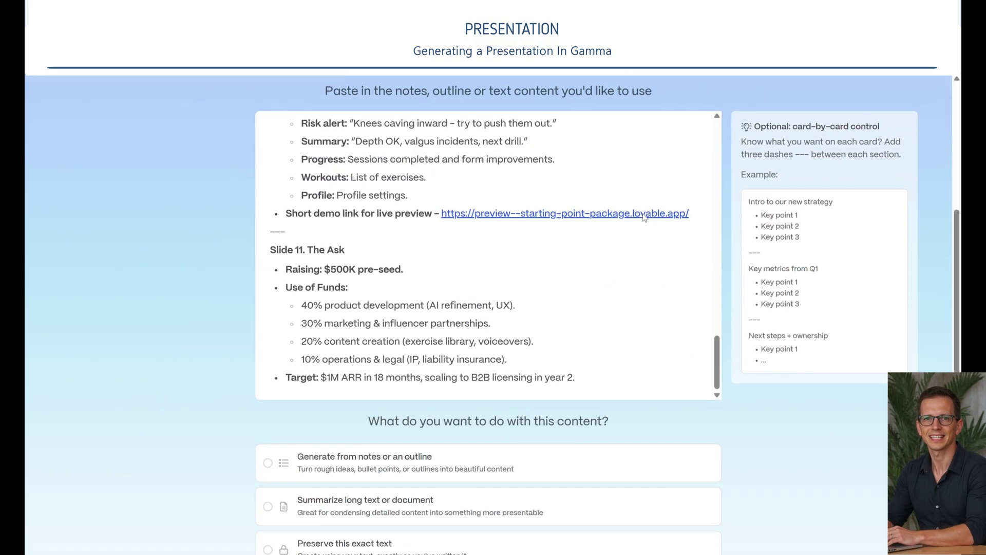
scroll(382, 456, down, 2)
click(460, 476)
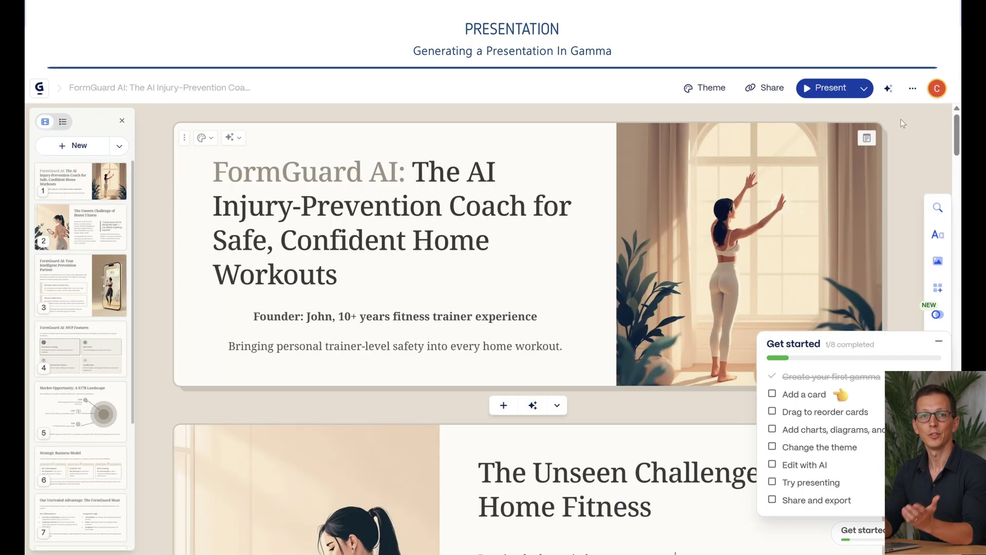
scroll(902, 119, down, 5)
scroll(901, 119, down, 10)
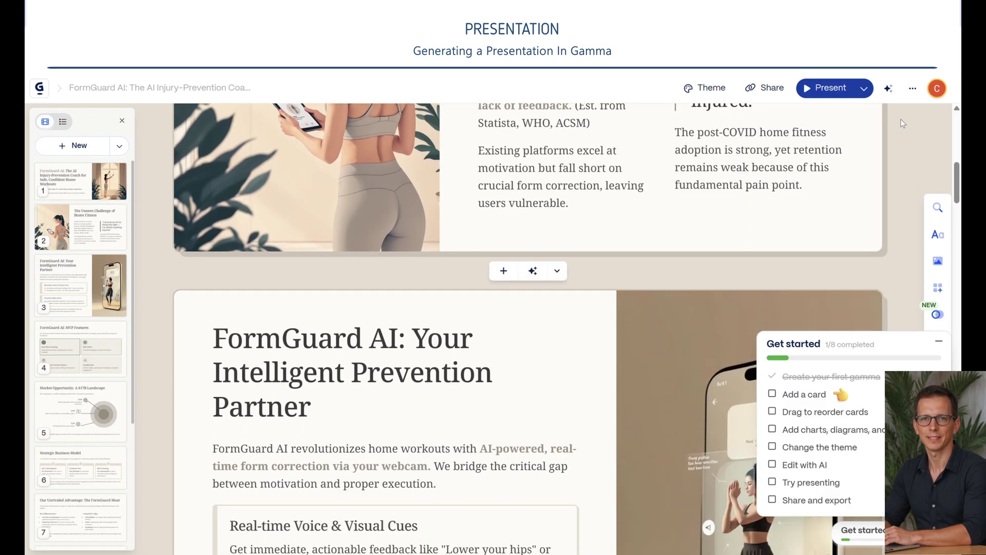
scroll(902, 119, down, 9)
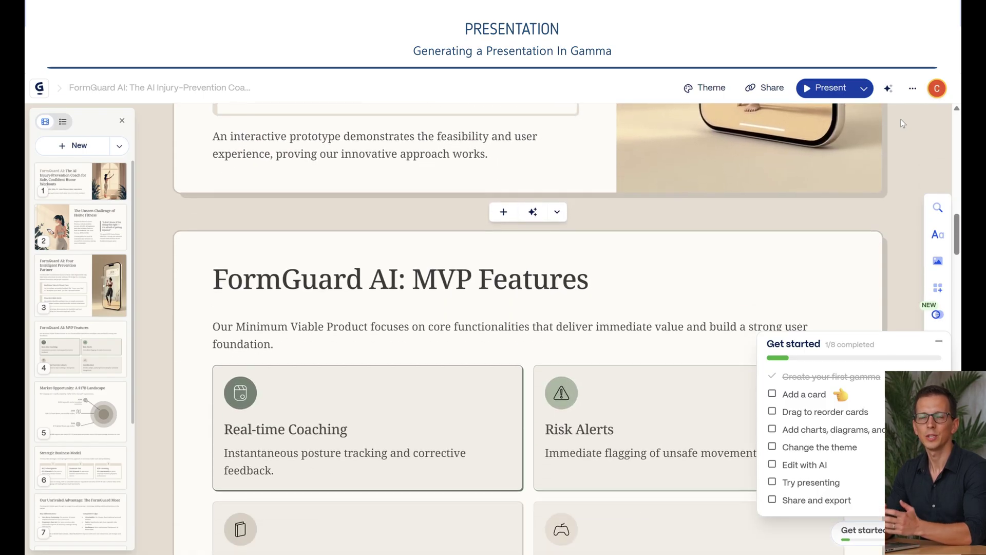
scroll(901, 119, down, 12)
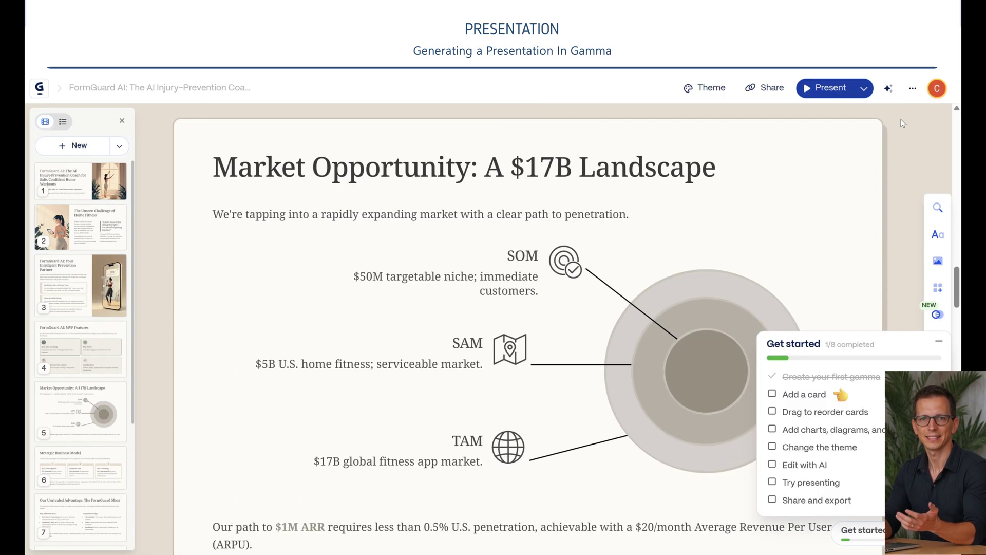
scroll(901, 118, down, 6)
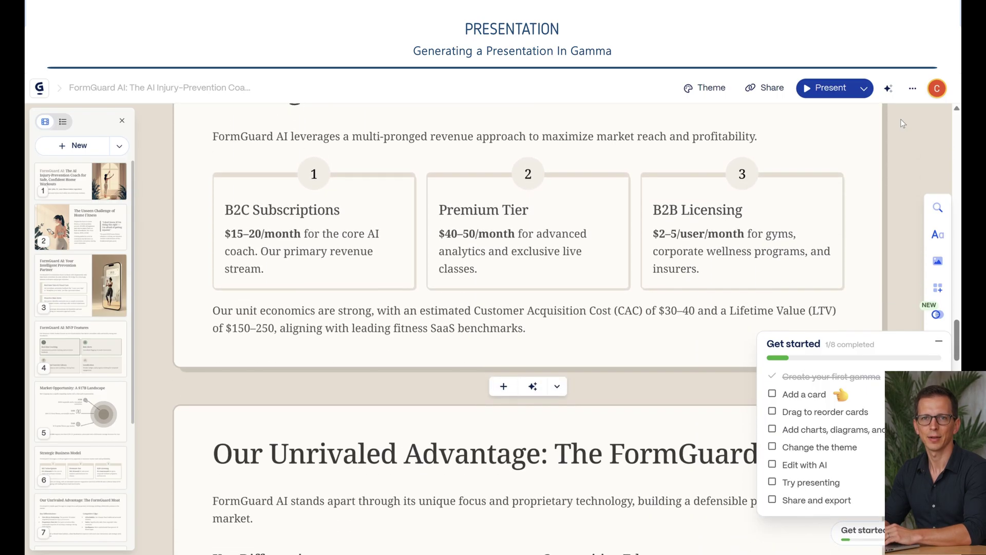
click(939, 343)
scroll(892, 321, down, 10)
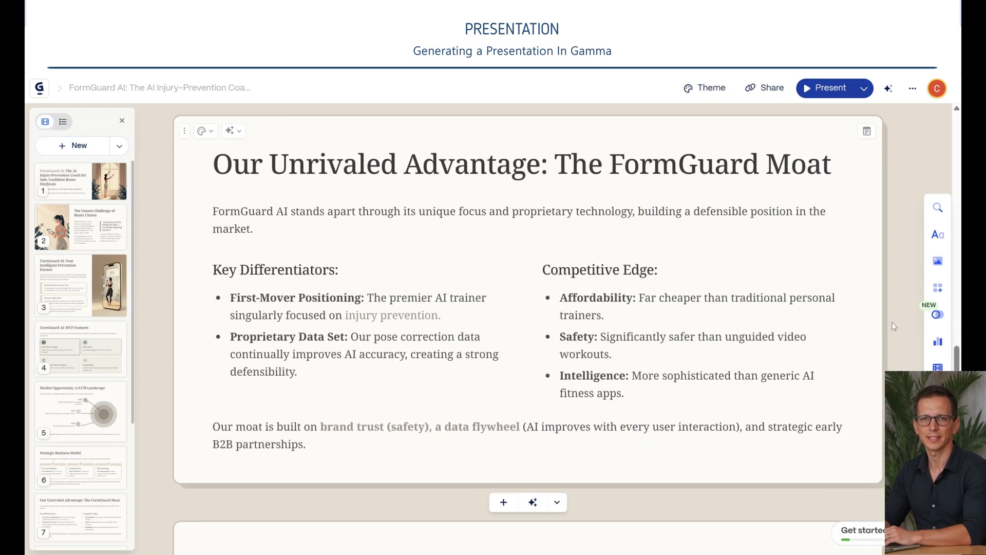
scroll(892, 321, down, 8)
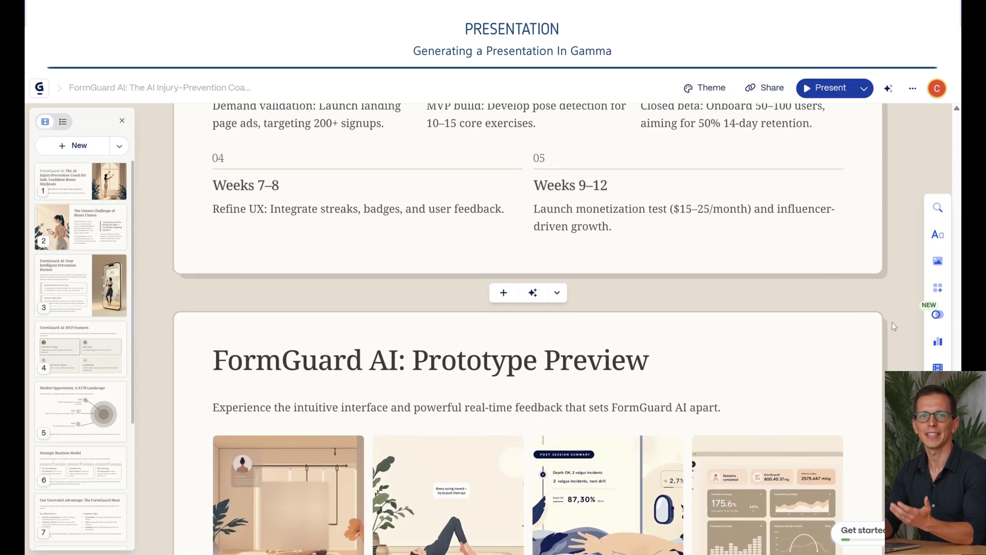
scroll(892, 322, down, 2)
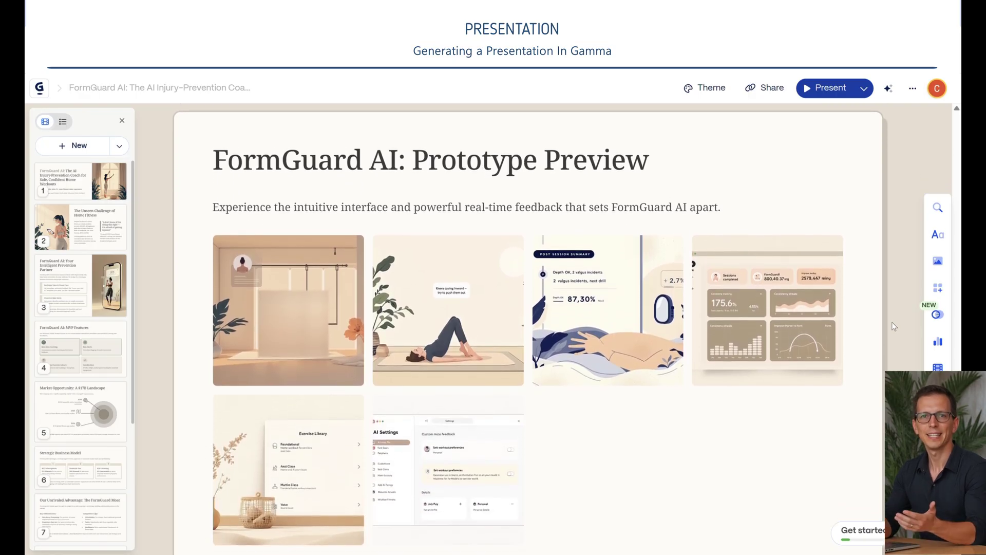
scroll(892, 322, down, 1)
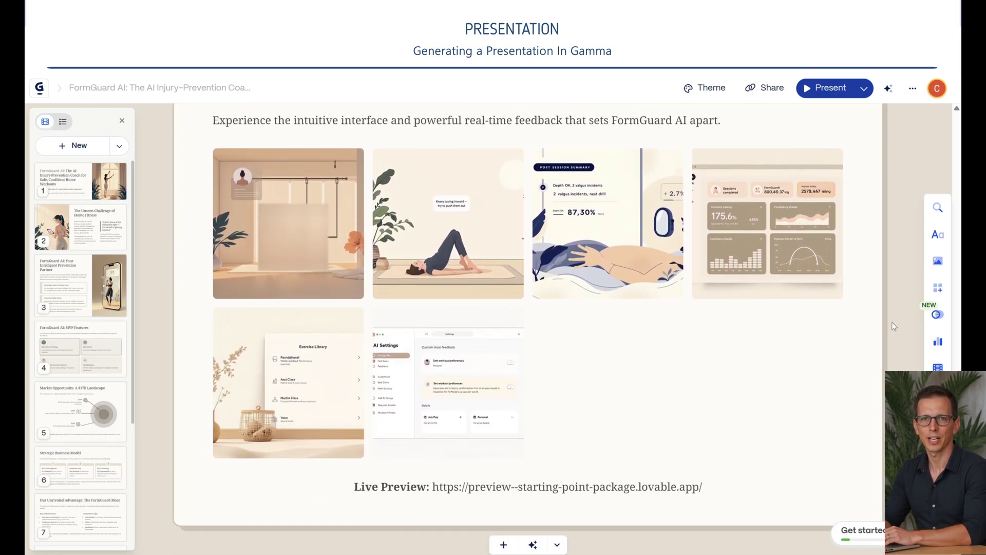
scroll(891, 322, down, 1)
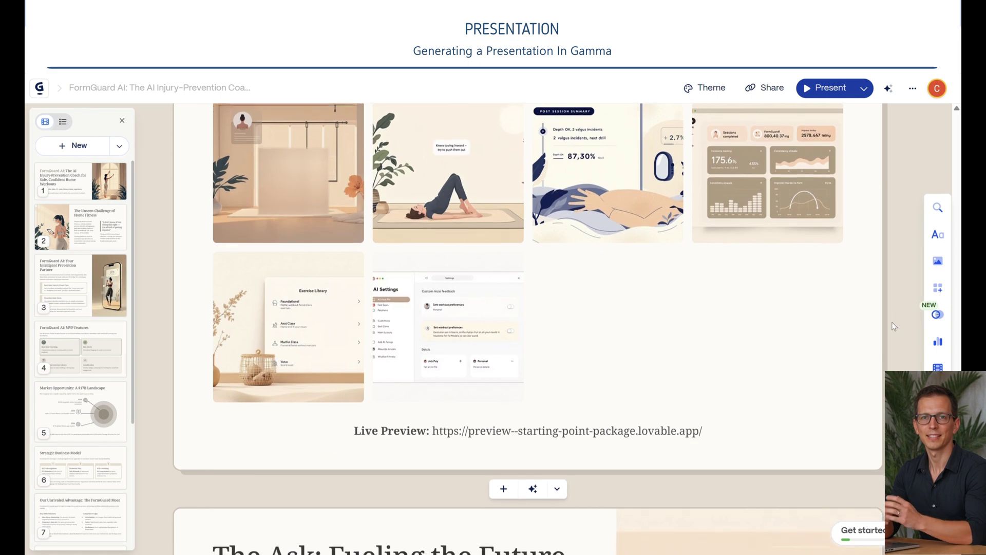
scroll(892, 322, down, 3)
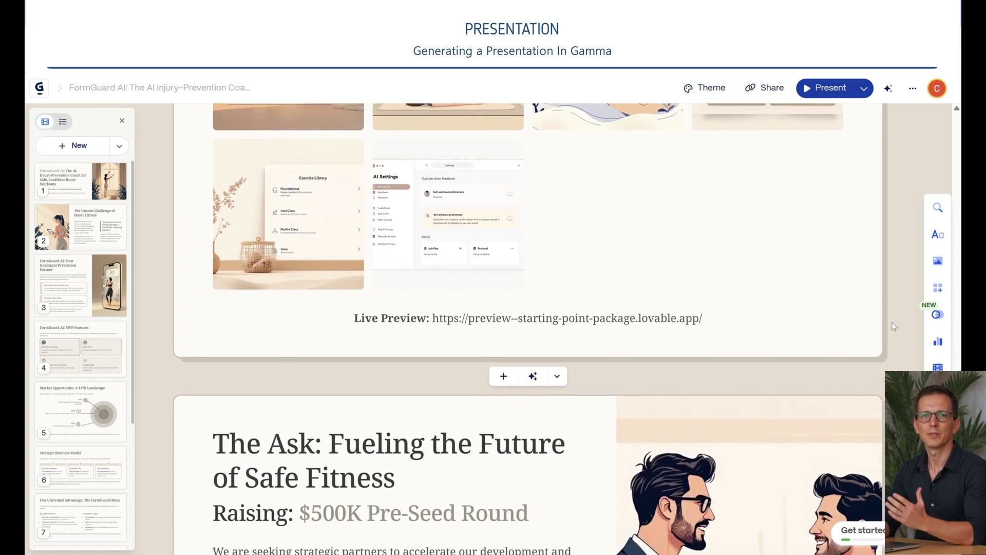
scroll(893, 323, down, 4)
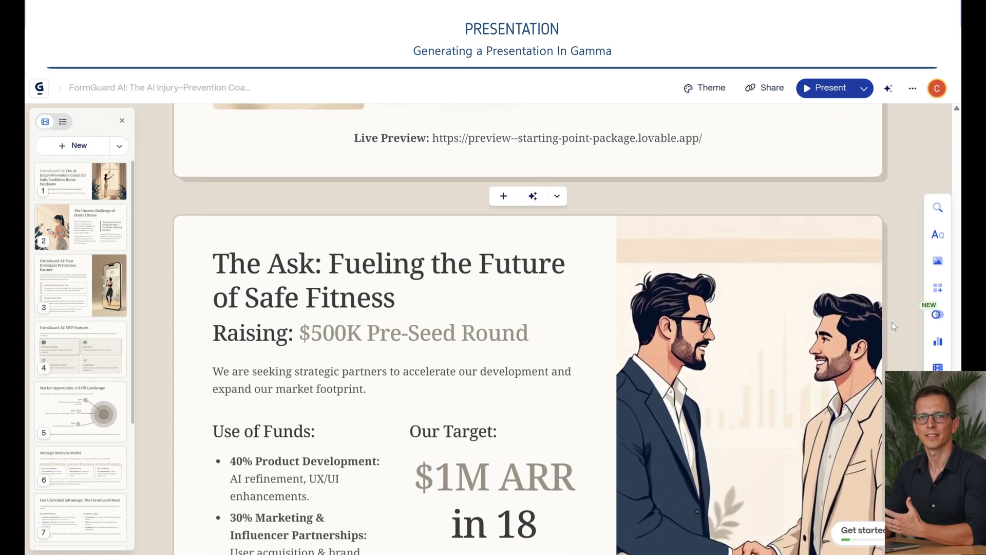
scroll(891, 322, down, 4)
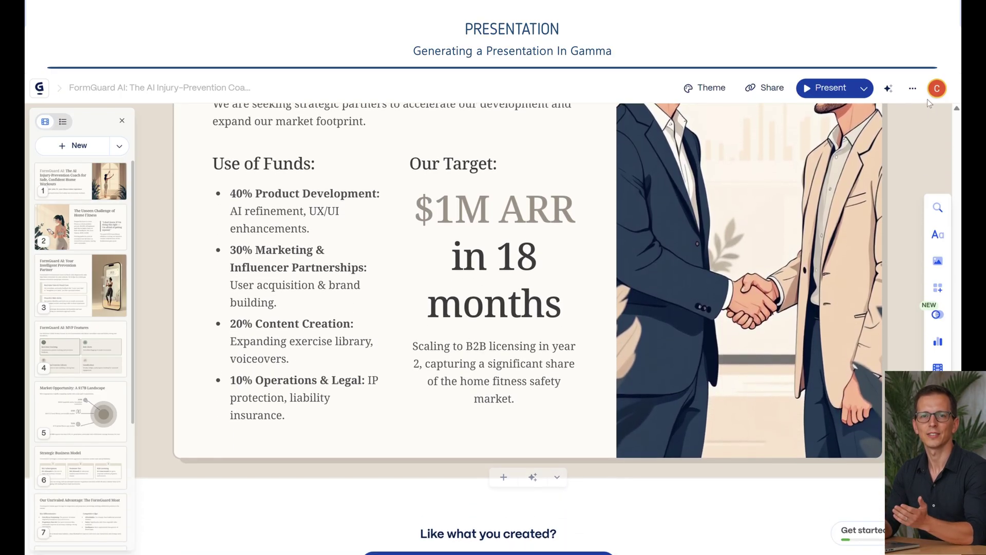
scroll(918, 126, up, 2)
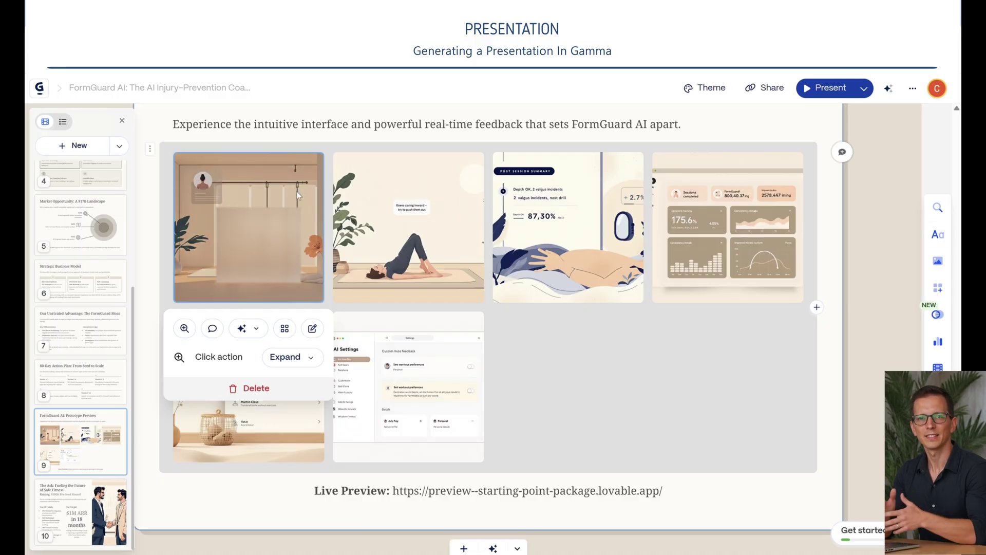
- Replace the first prototype image with an uploaded home-screen screenshot
click(312, 328)
click(660, 127)
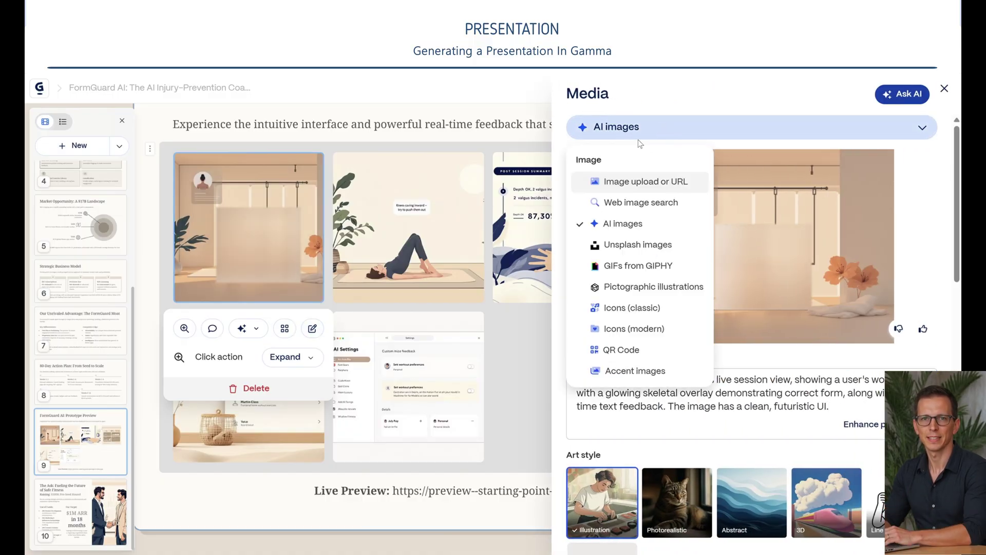
click(646, 181)
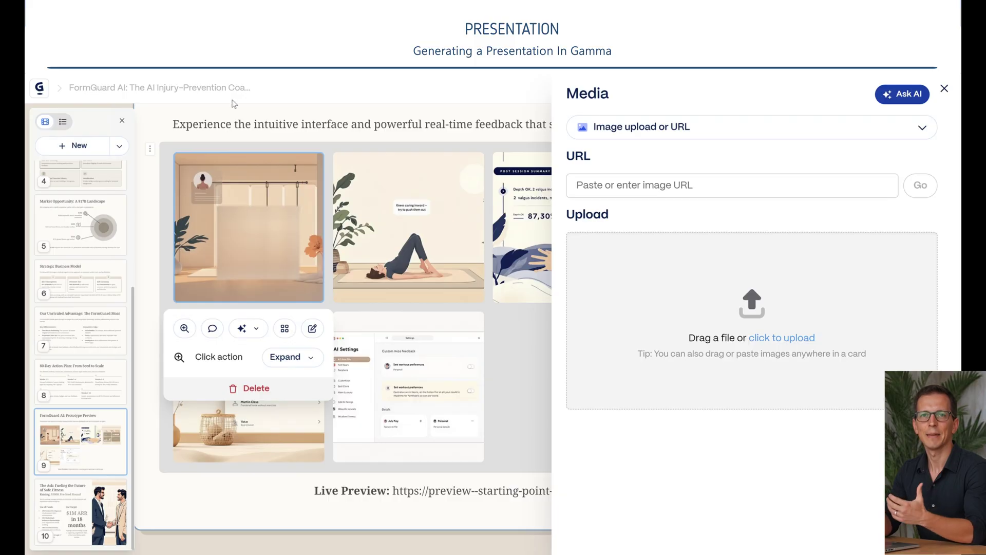
drag(180, 107, 699, 293)
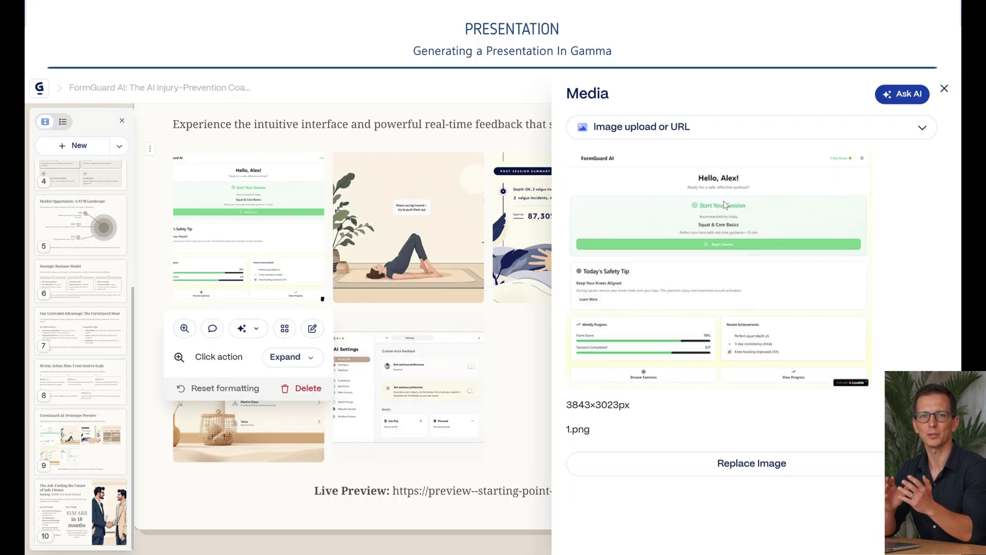
click(452, 214)
- Replace the yoga illustration with the pasted squat session screenshot
click(430, 217)
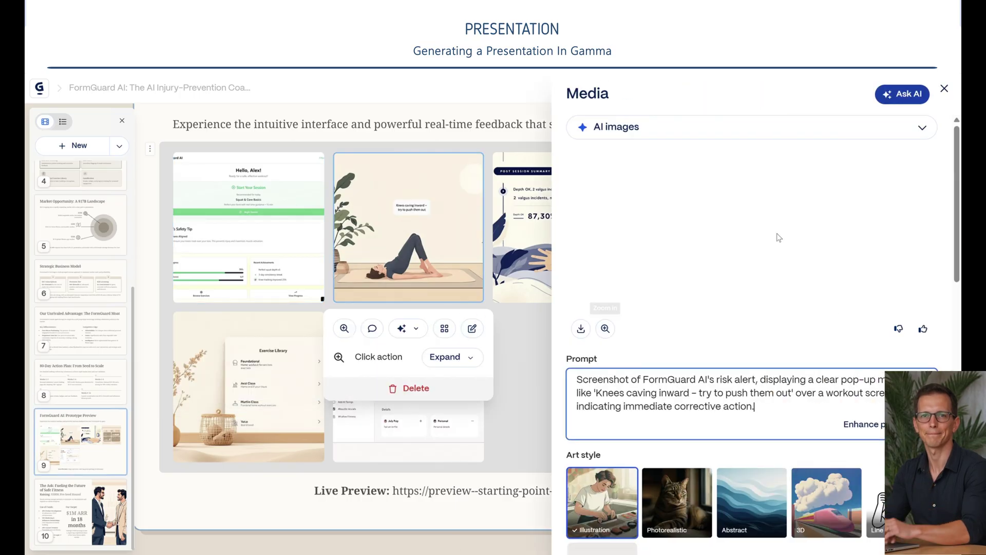
click(752, 126)
click(647, 176)
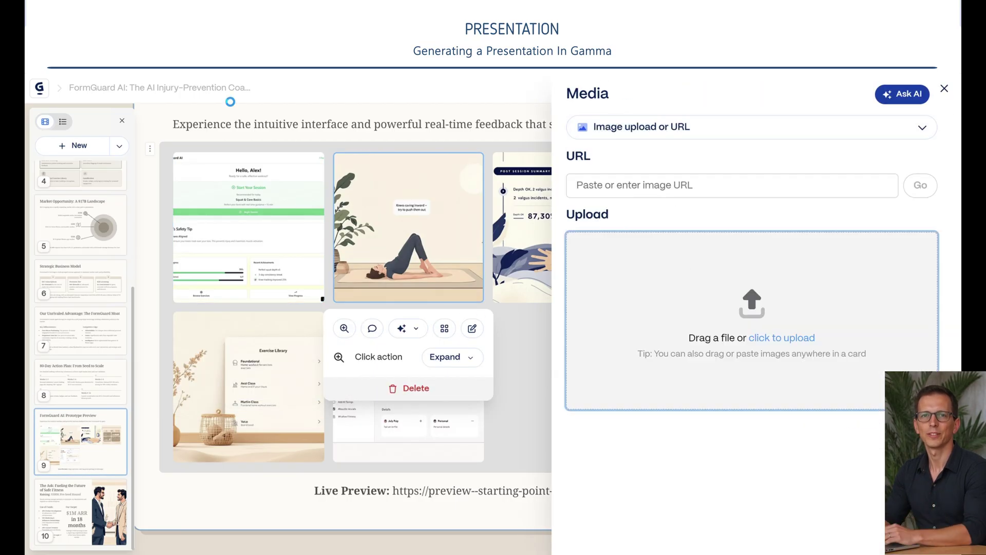
key(ctrl+v)
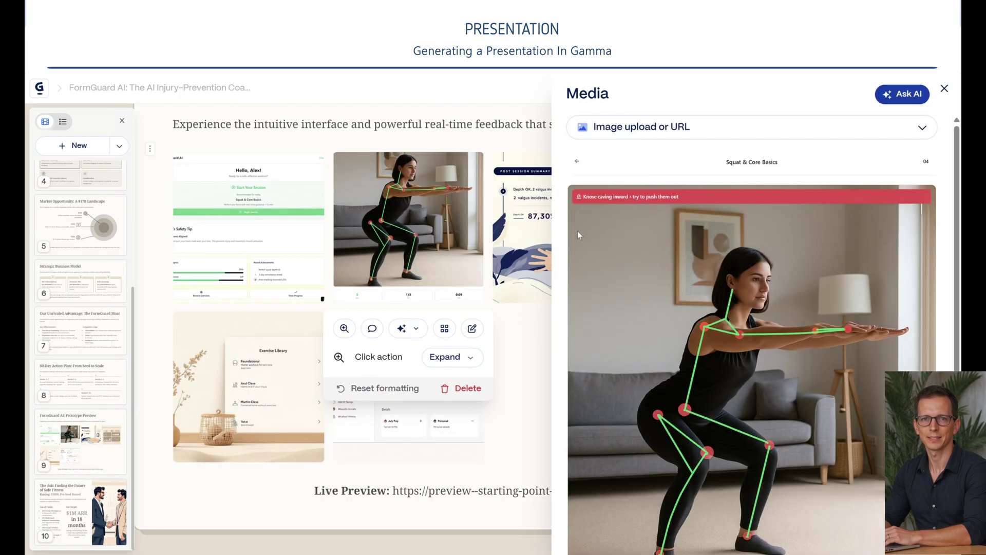
click(464, 156)
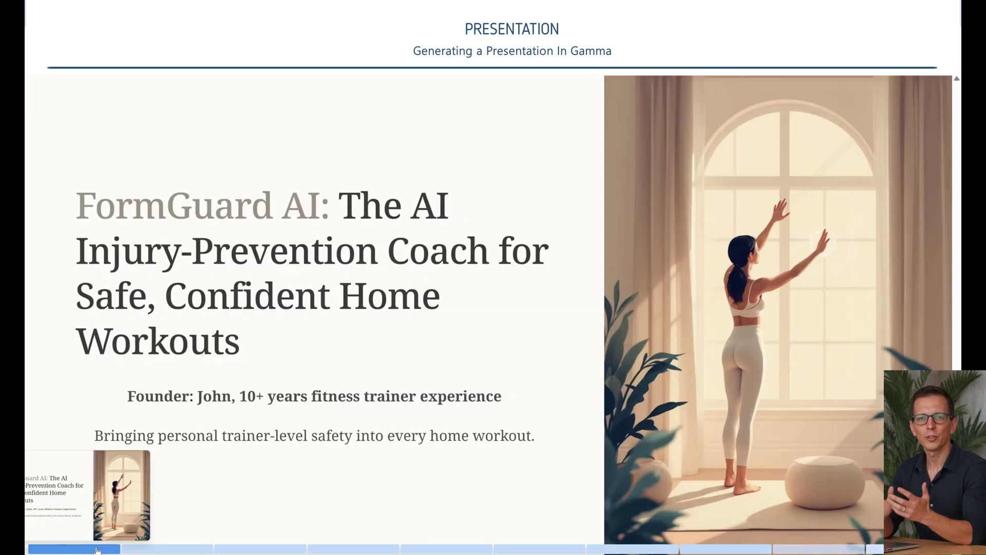
- Present the deck from the title through MVP Features, Market, Prototype Preview to The Ask, then exit
click(825, 88)
click(164, 550)
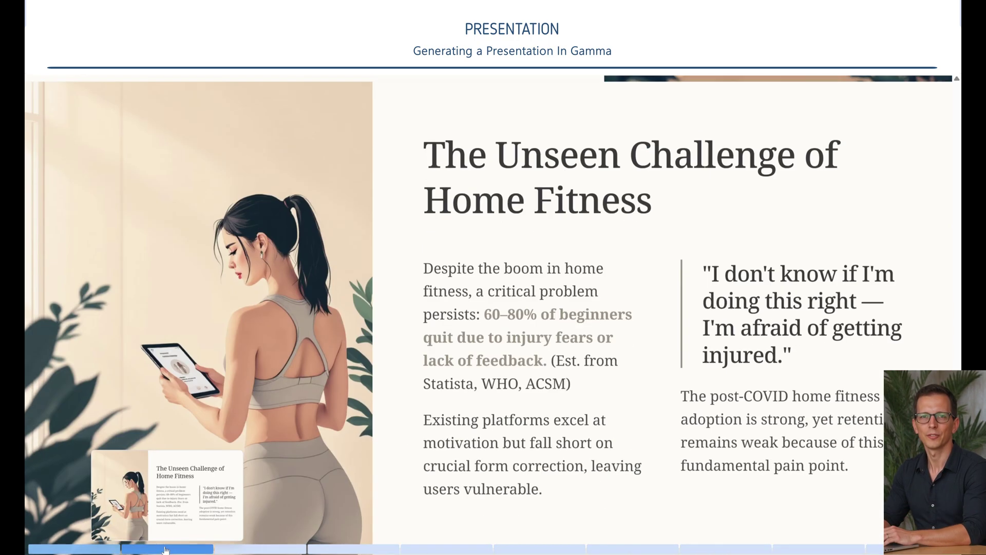
click(298, 548)
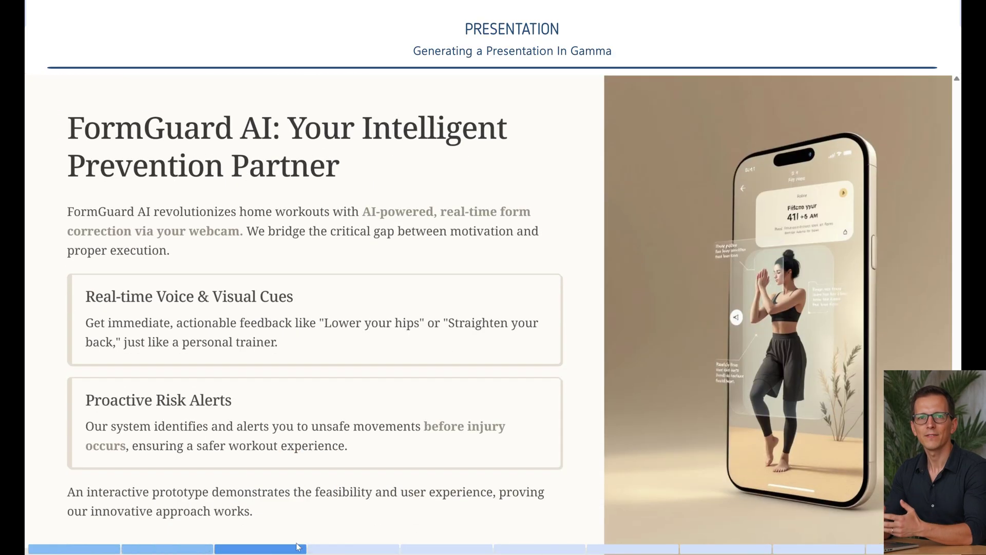
click(337, 548)
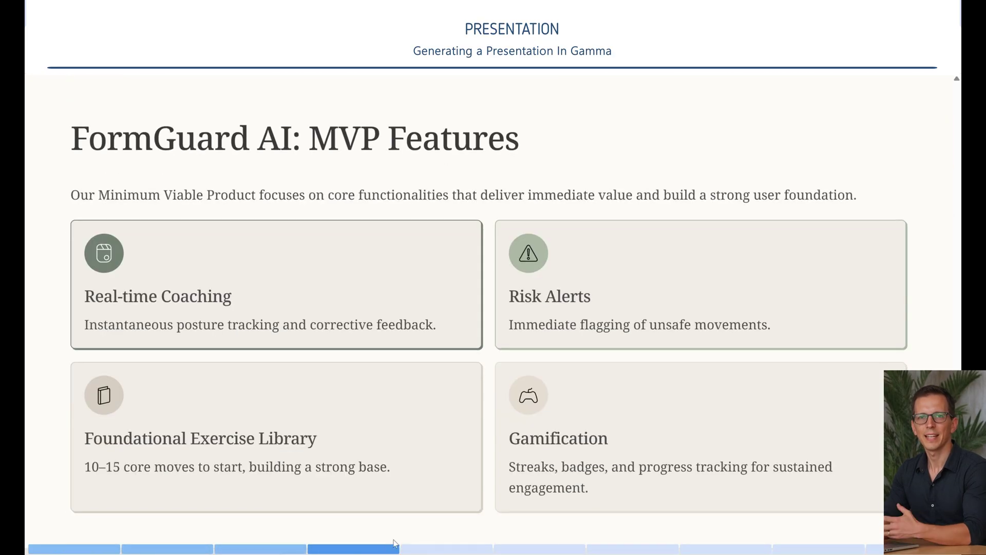
click(436, 550)
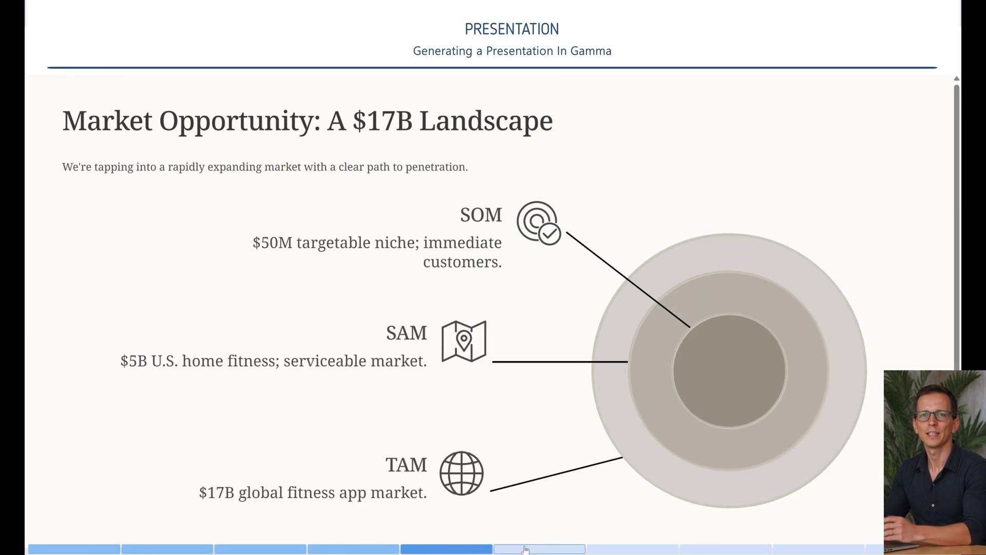
click(529, 549)
click(617, 549)
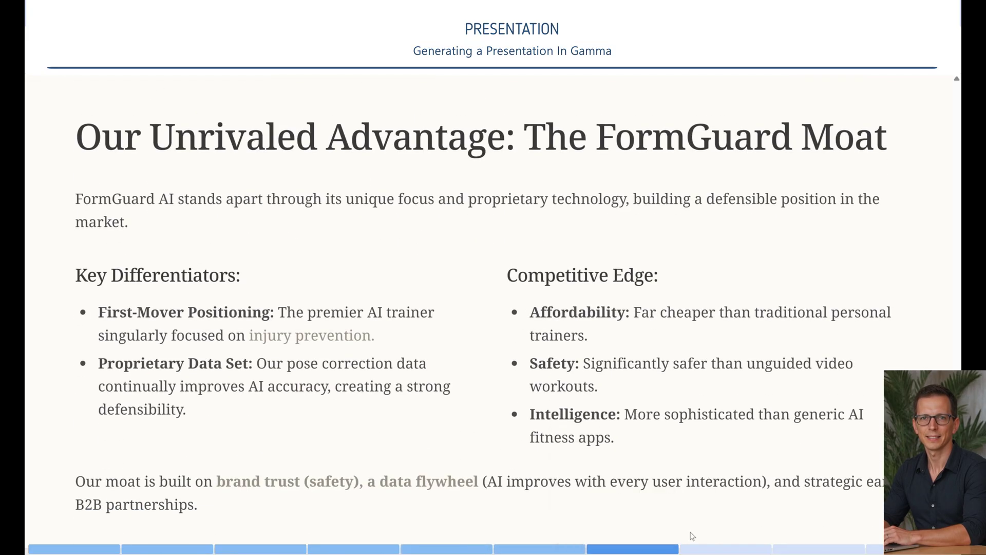
click(709, 549)
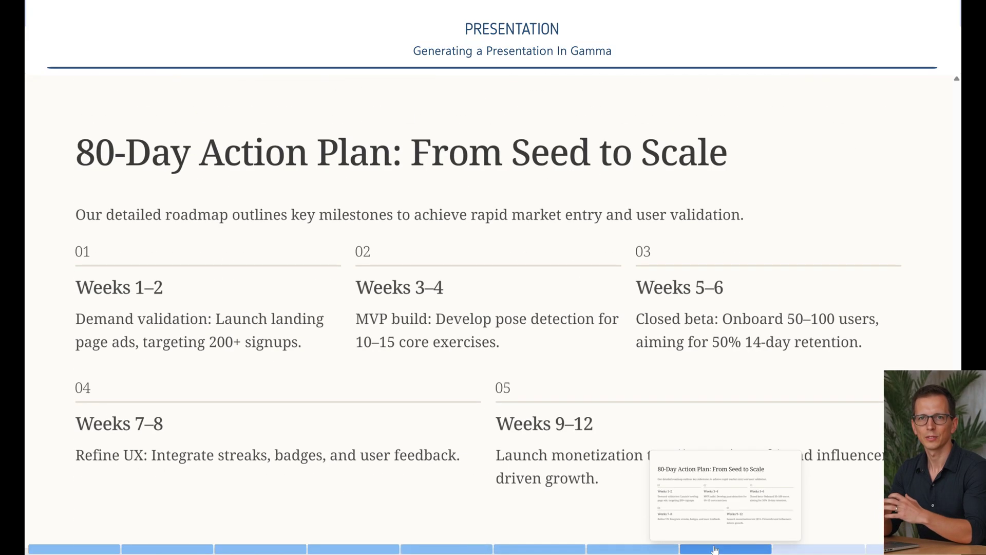
click(795, 549)
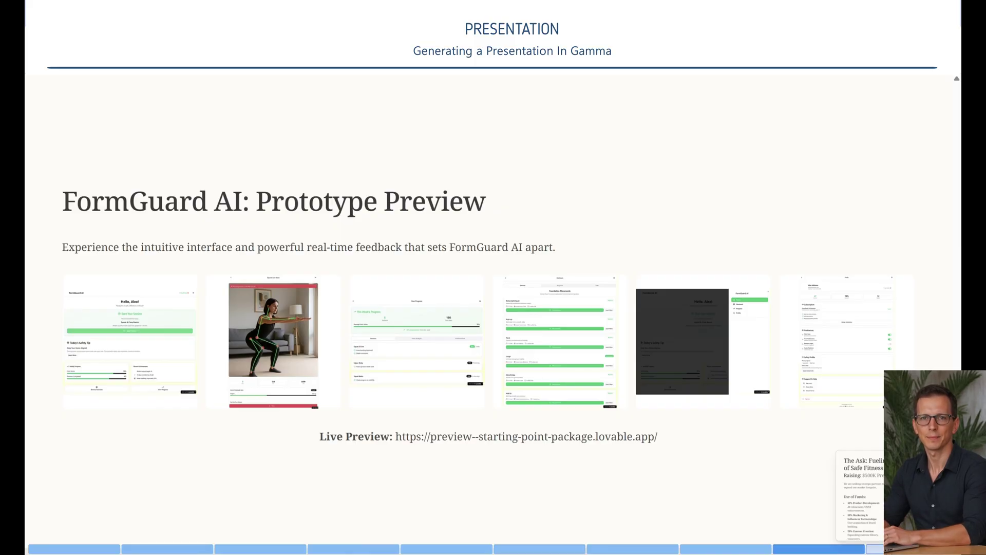
click(873, 549)
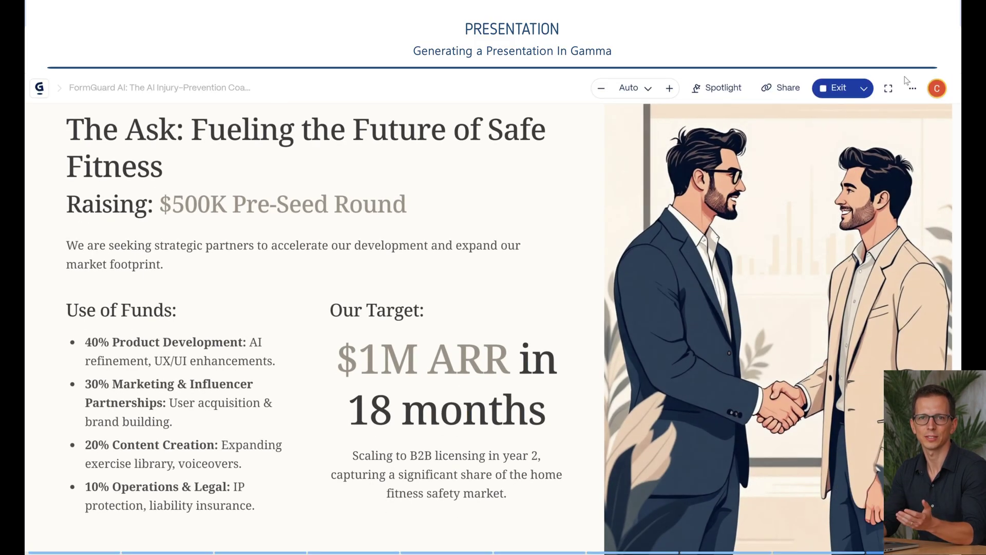
click(864, 89)
key(Escape)
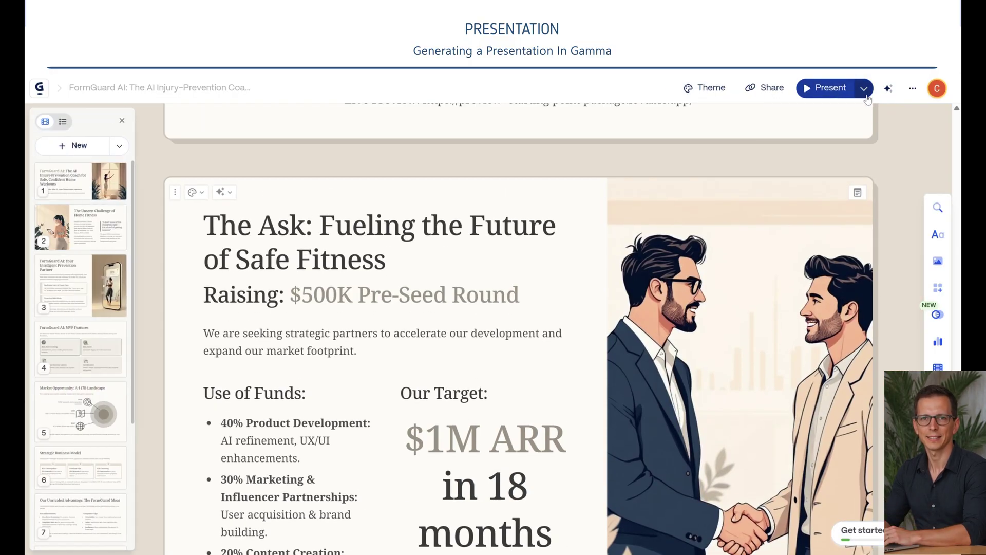
- Export the FormGuard AI deck with All cards selected to PDF from the ... menu
click(917, 95)
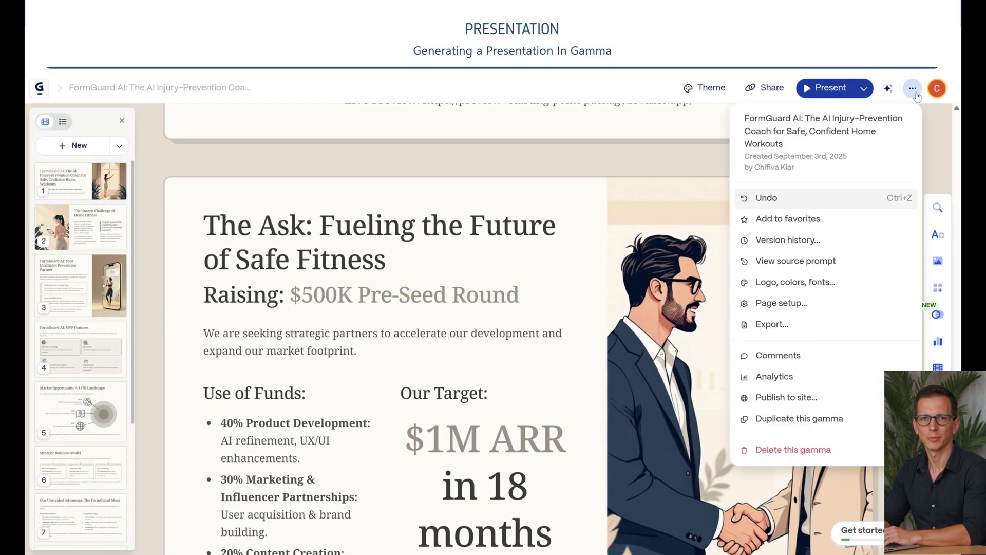
click(783, 329)
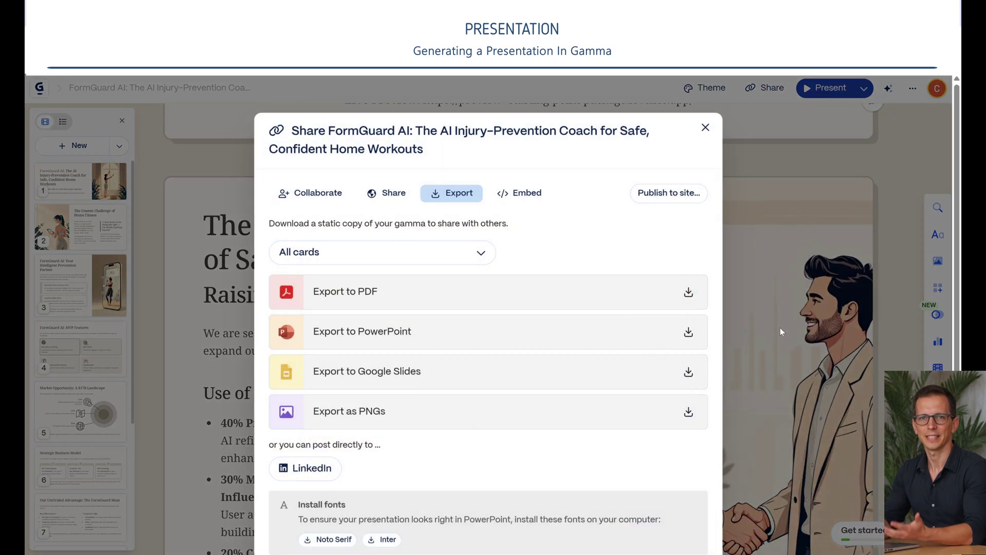
click(476, 301)
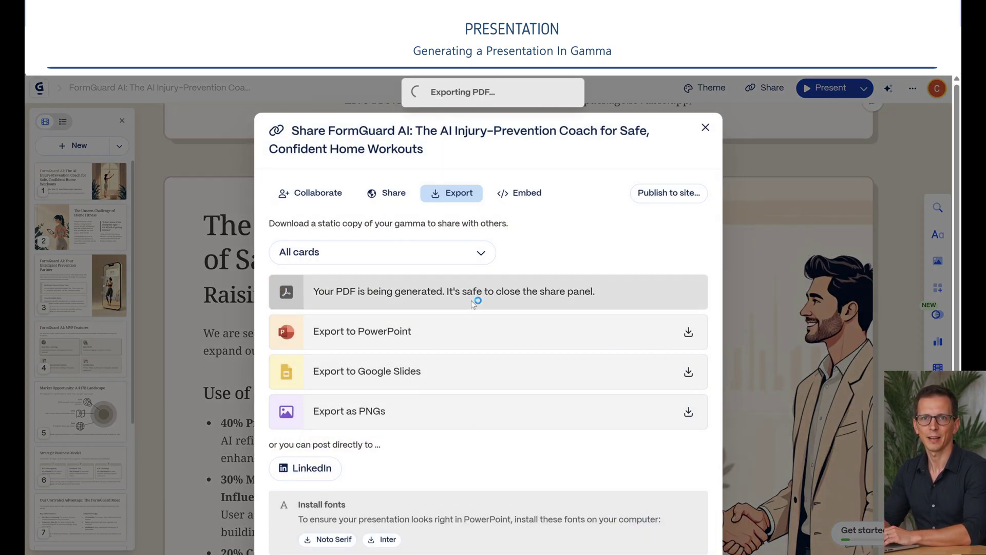